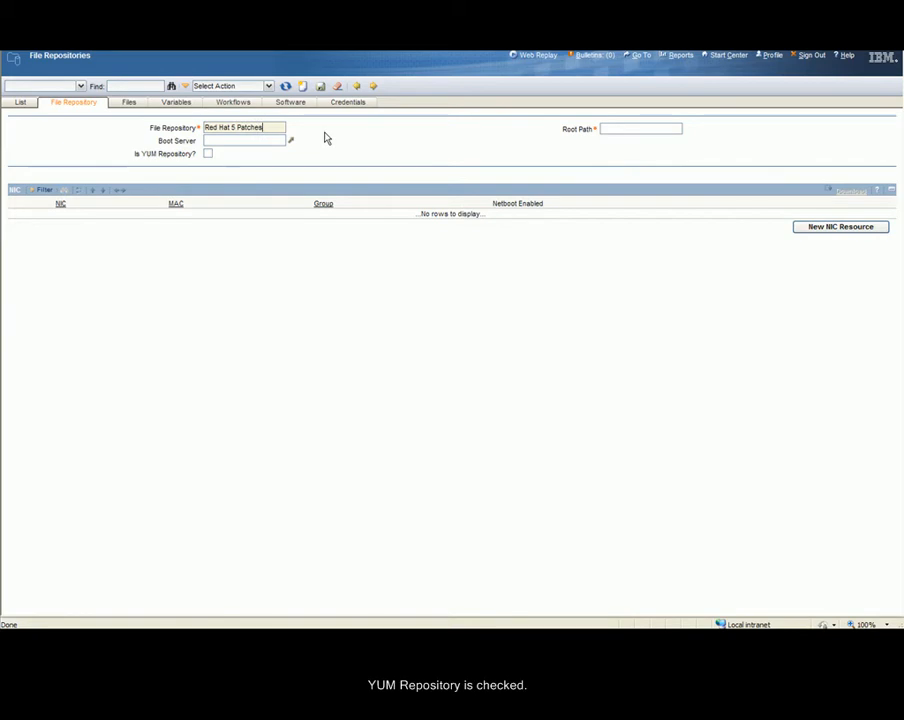
# Mark the new file repository as a YUM repository with IP address 9.26.70.74 and FTP as its protocol.
pyautogui.click(208, 154)
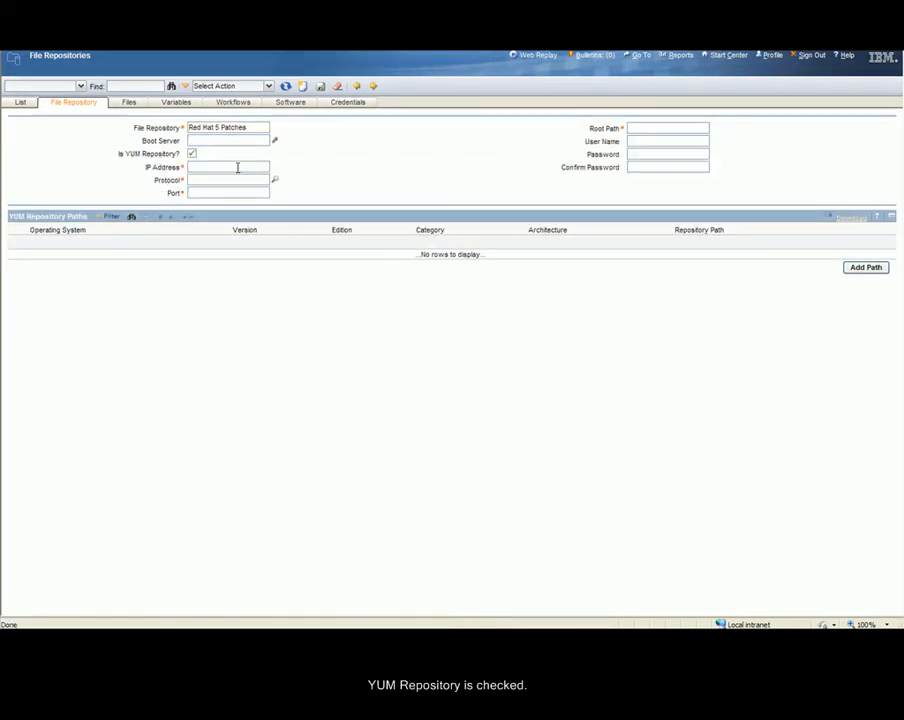
pyautogui.click(266, 167)
pyautogui.write('9.26.70.74')
pyautogui.press('Tab')
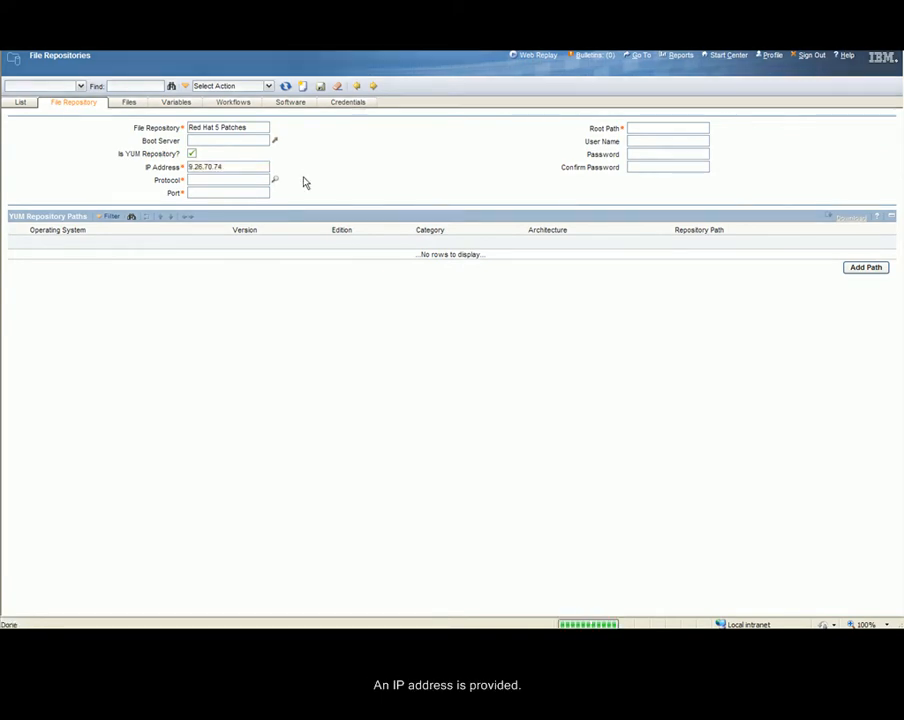
pyautogui.click(276, 182)
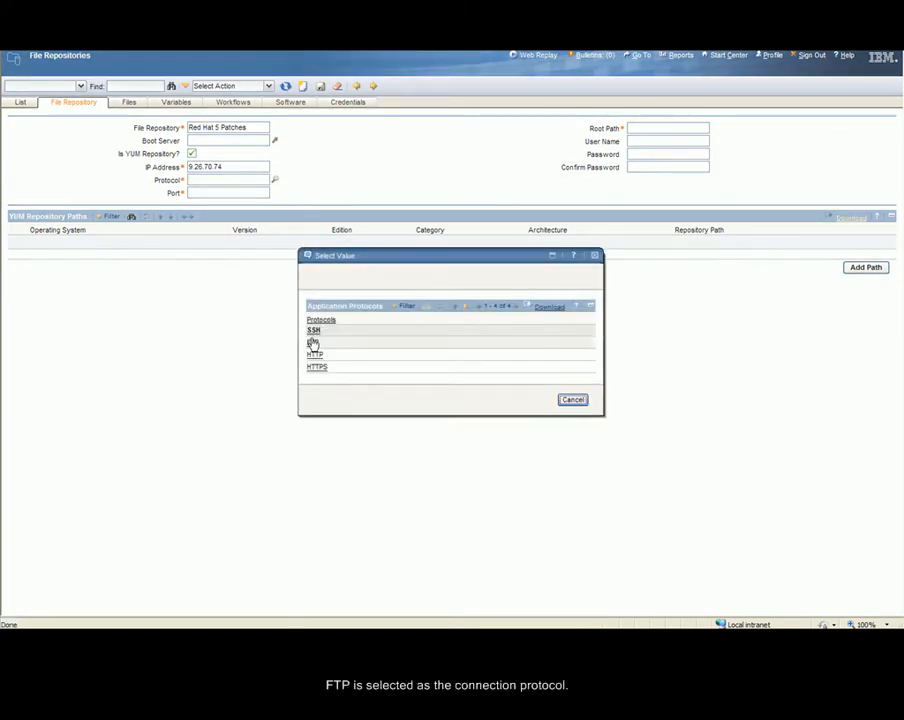
pyautogui.click(313, 344)
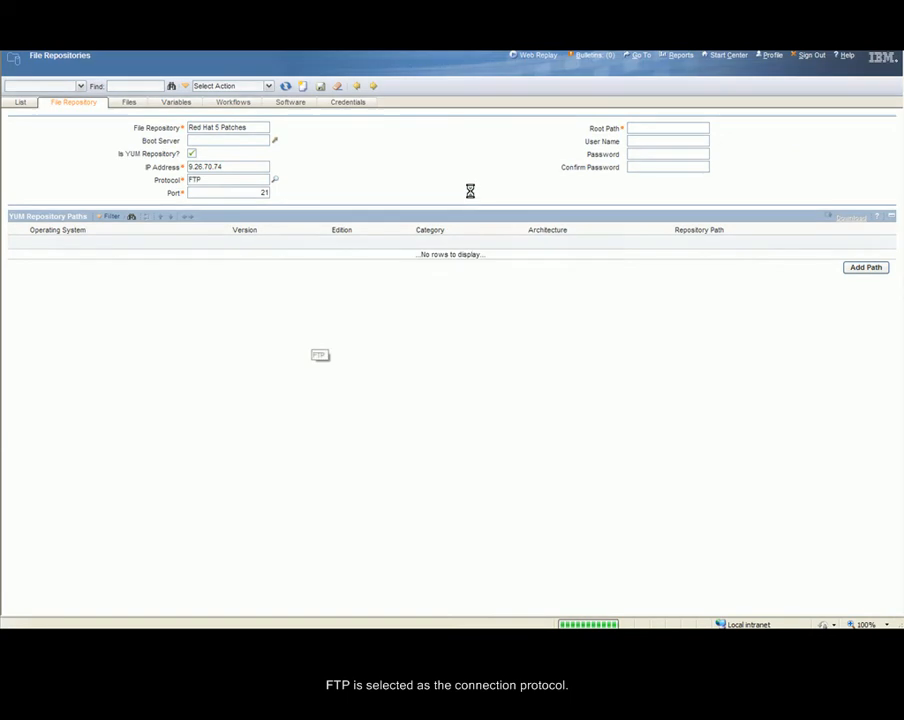
# Set the repository's root path to / and enter the user name tester with the account password and its confirmation.
pyautogui.click(639, 128)
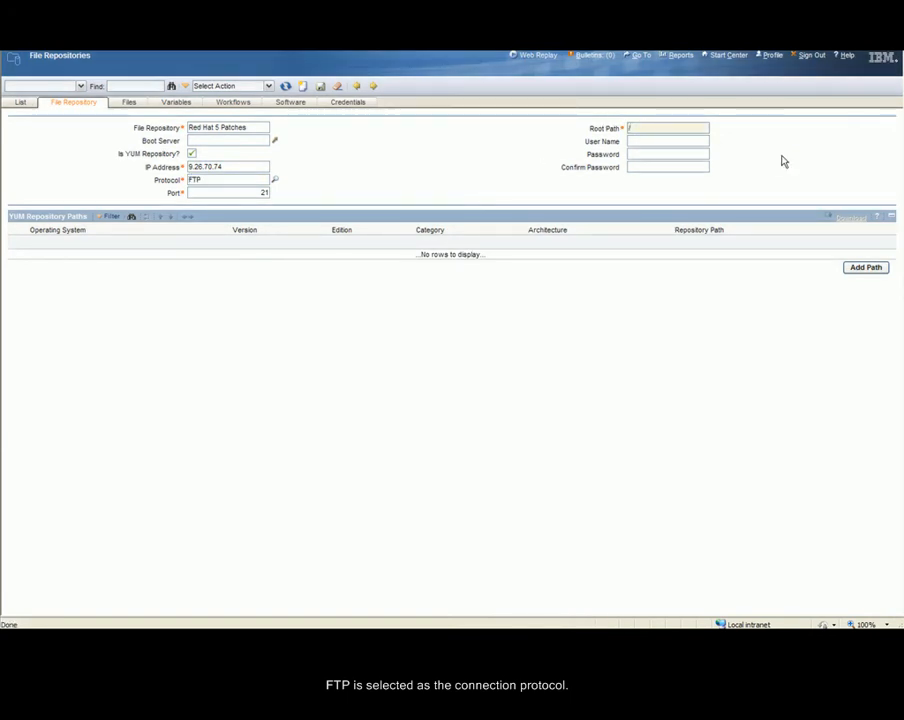
pyautogui.write('/')
pyautogui.press('Tab')
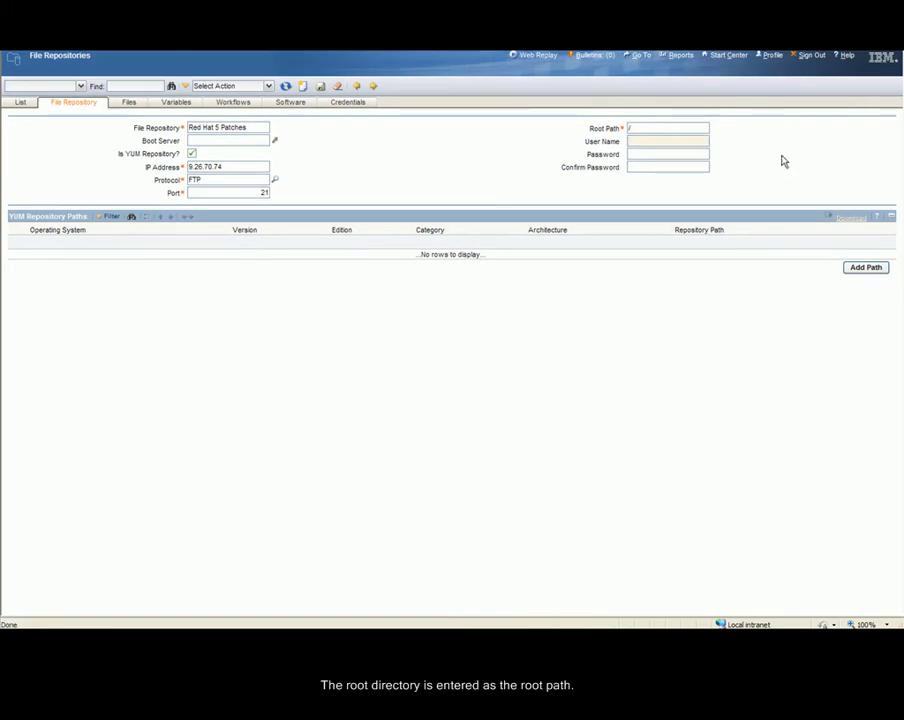
pyautogui.write('tester')
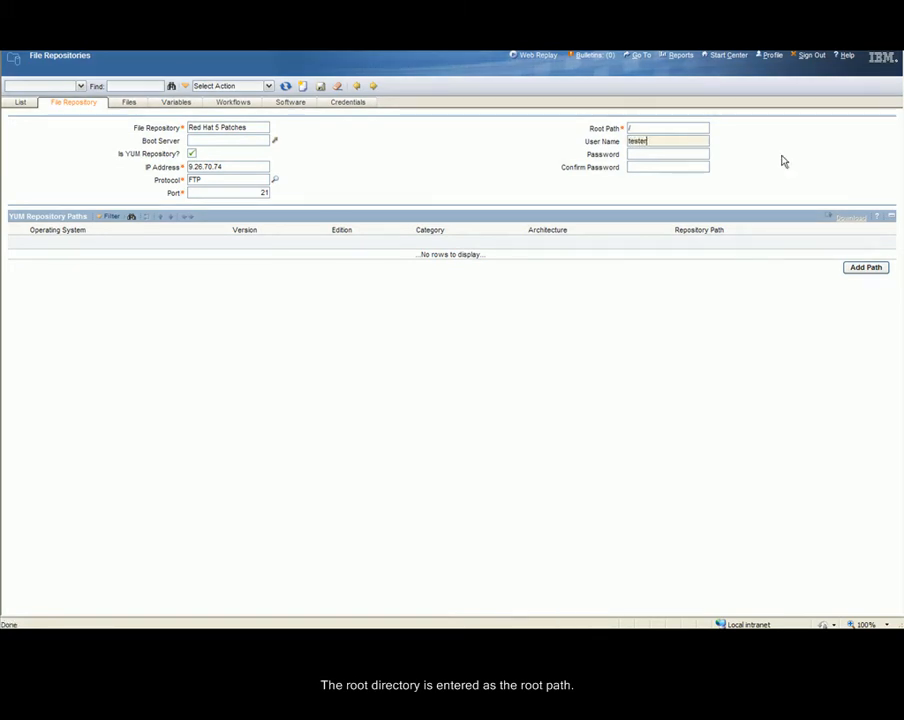
pyautogui.press('Tab')
pyautogui.write('********')
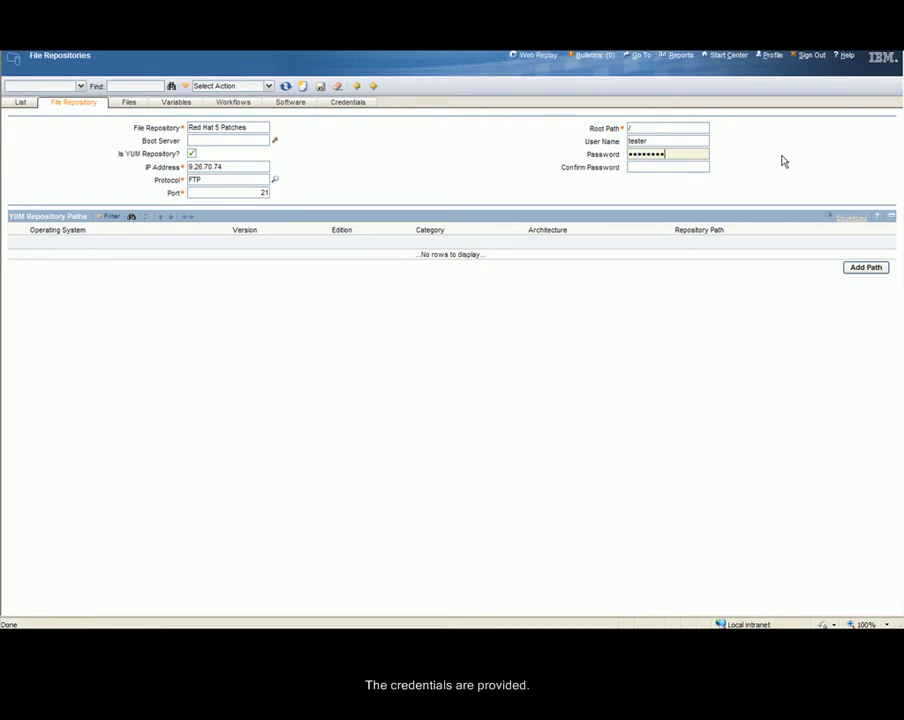
pyautogui.write('**')
pyautogui.press('Tab')
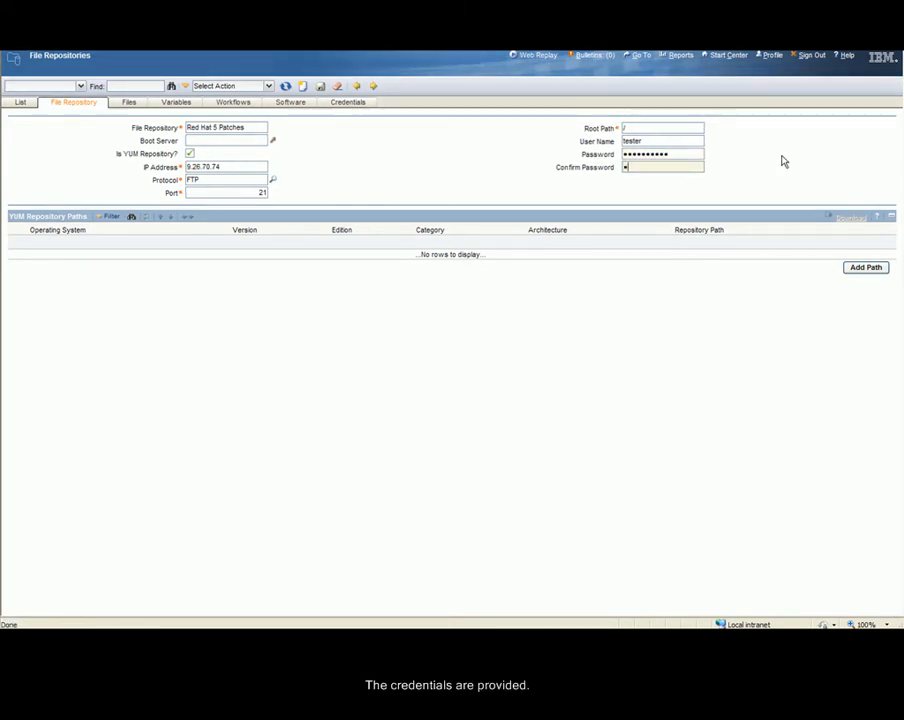
pyautogui.write('********')
# Add a YUM repository path for operating system redhat, version 5, edition server.
pyautogui.click(858, 268)
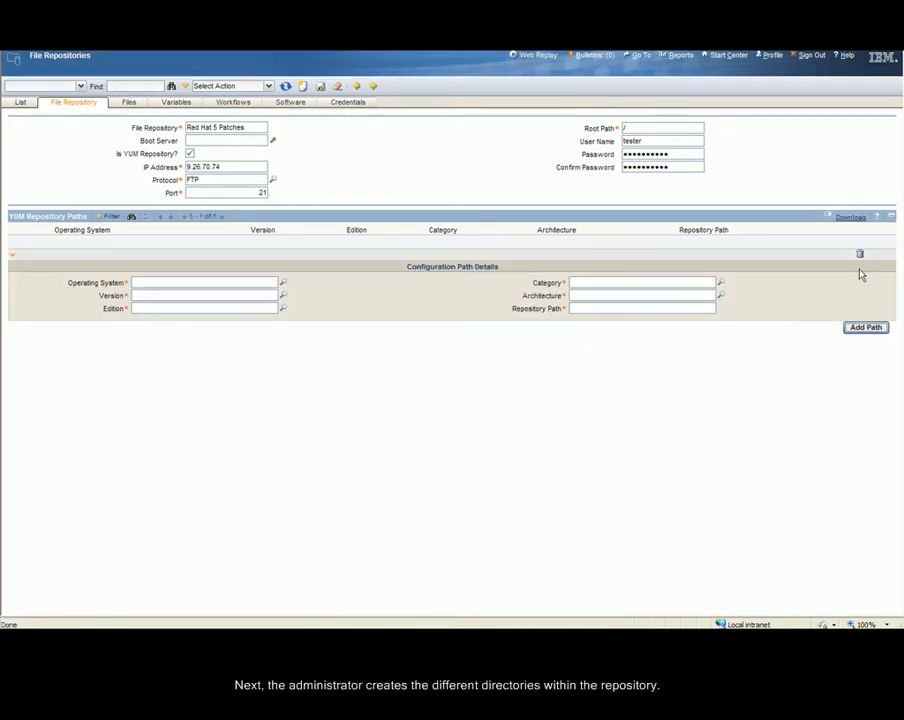
pyautogui.click(282, 284)
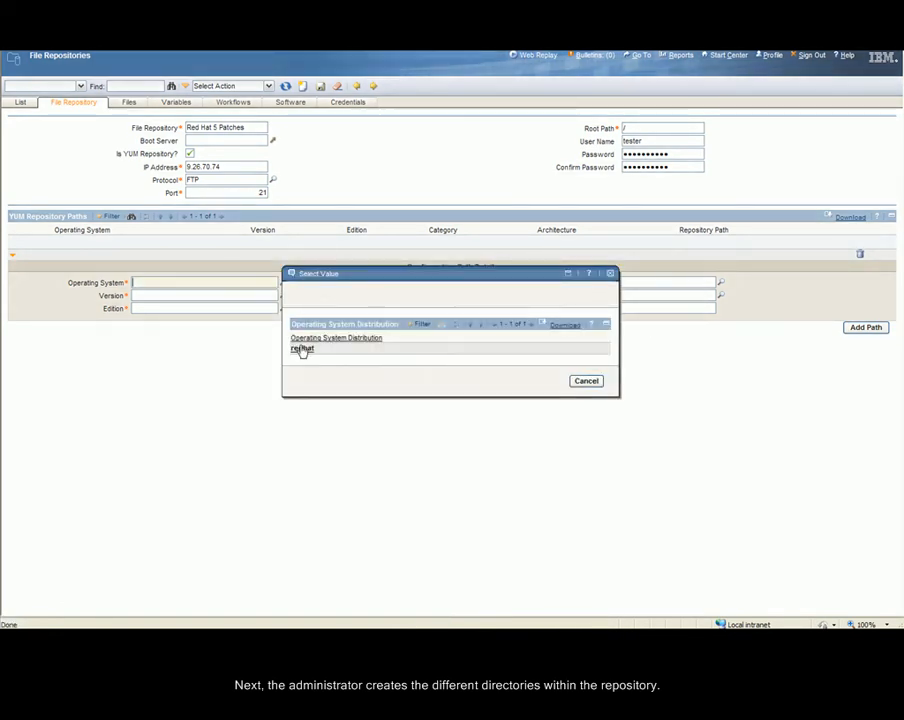
pyautogui.click(302, 349)
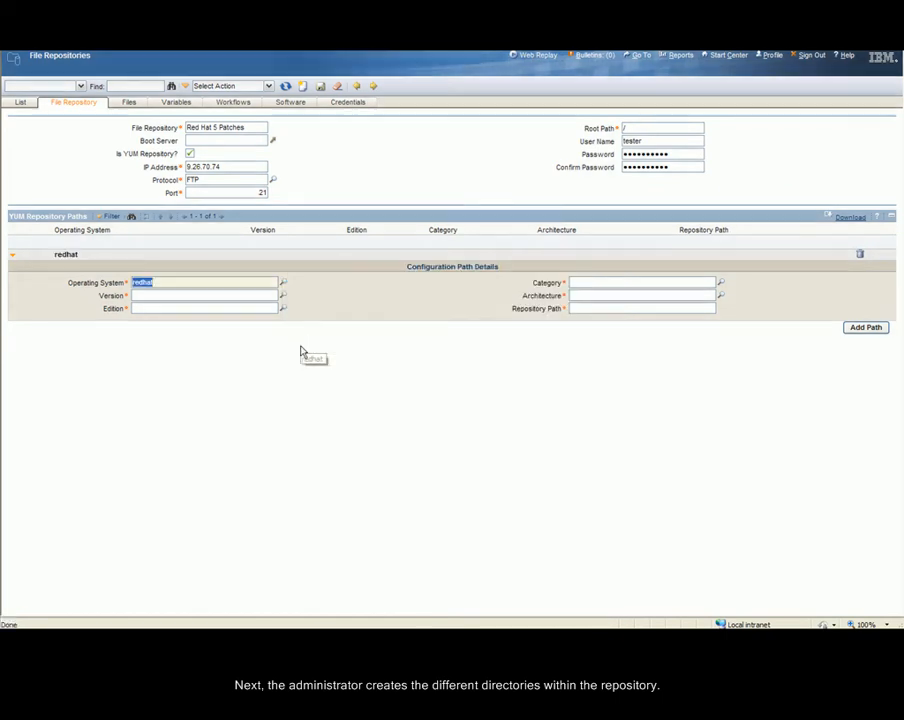
pyautogui.click(282, 296)
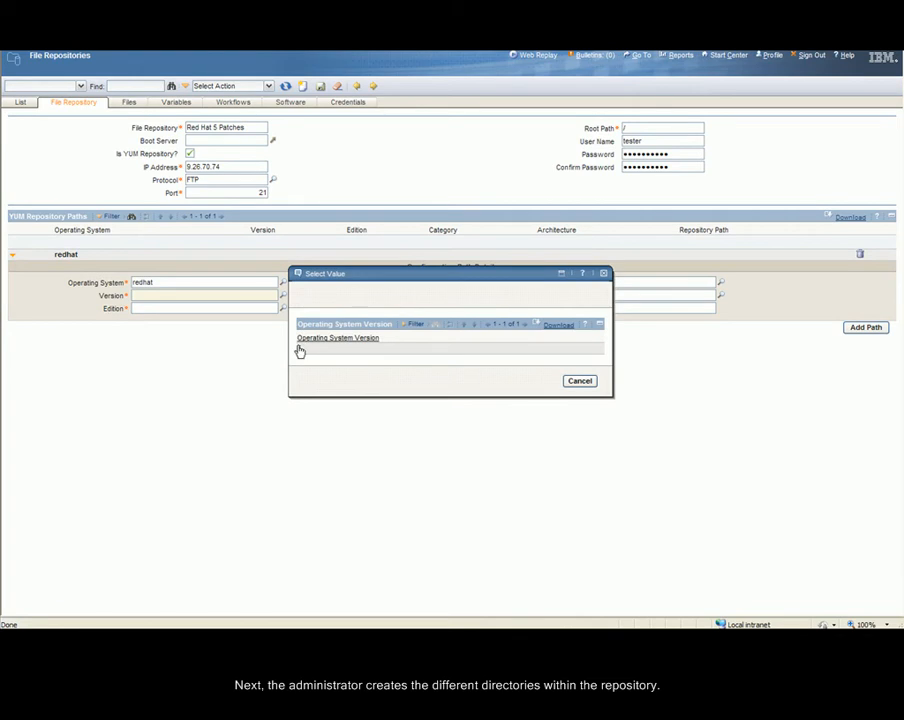
pyautogui.click(299, 349)
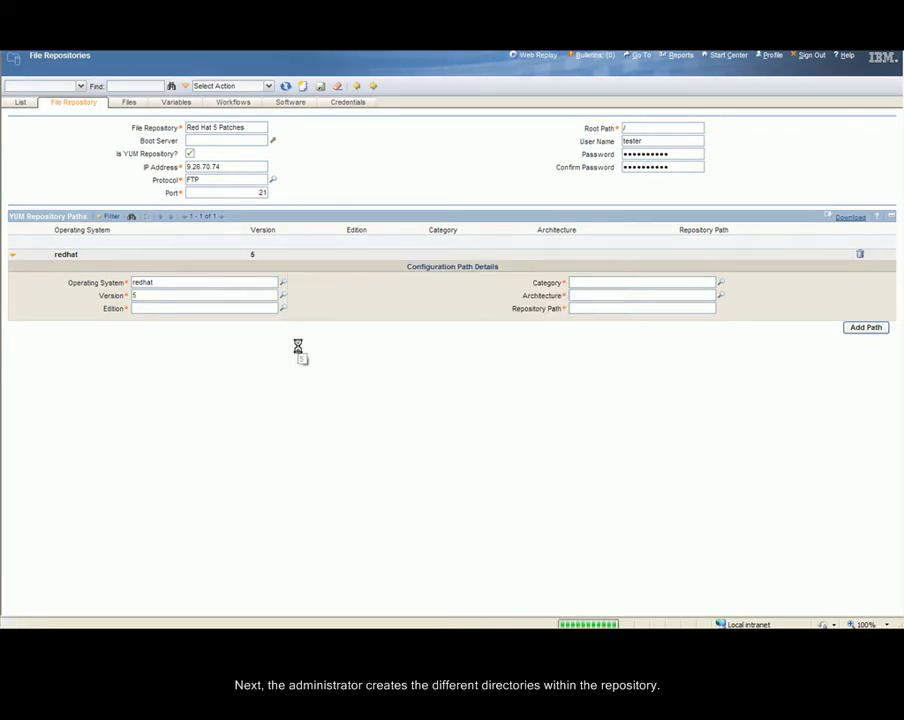
pyautogui.click(282, 309)
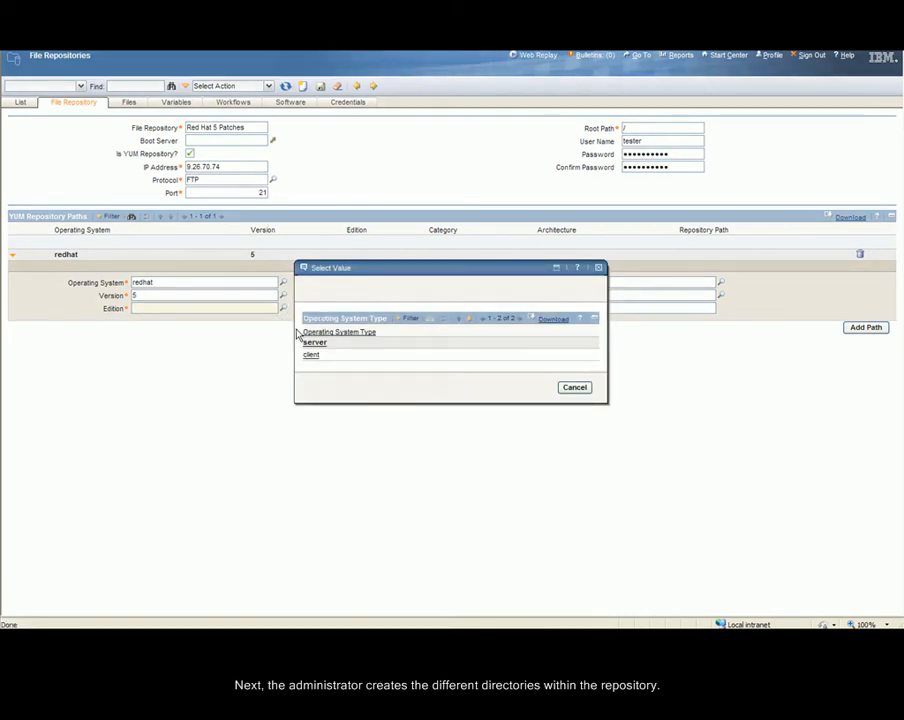
pyautogui.click(309, 343)
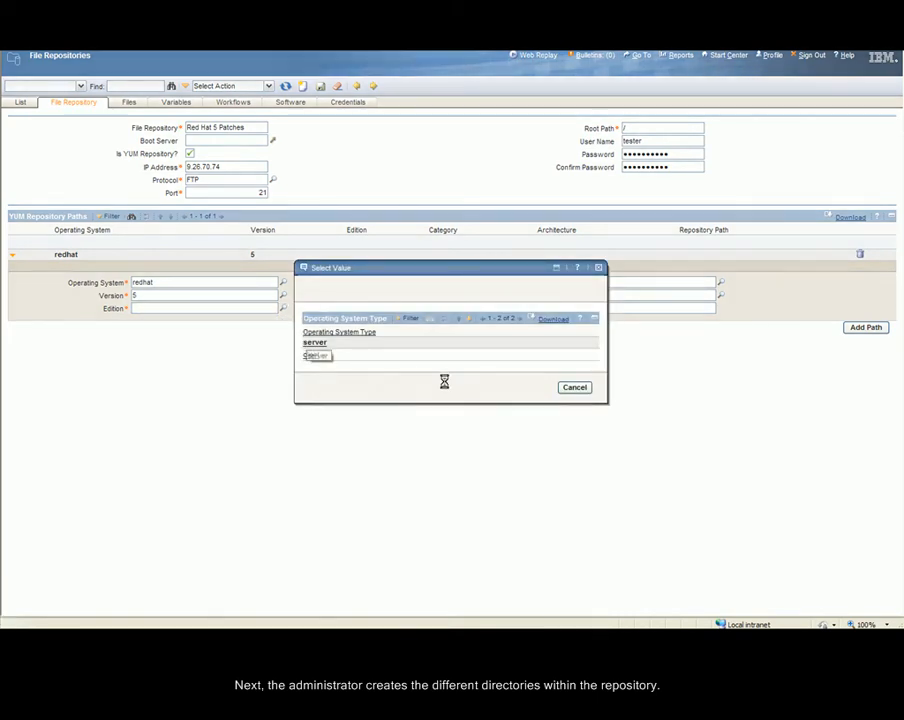
# Set the path's category to updates, its architecture to i386 and its repository path to /redhat/yum/5/server/updates/i386.
pyautogui.click(720, 283)
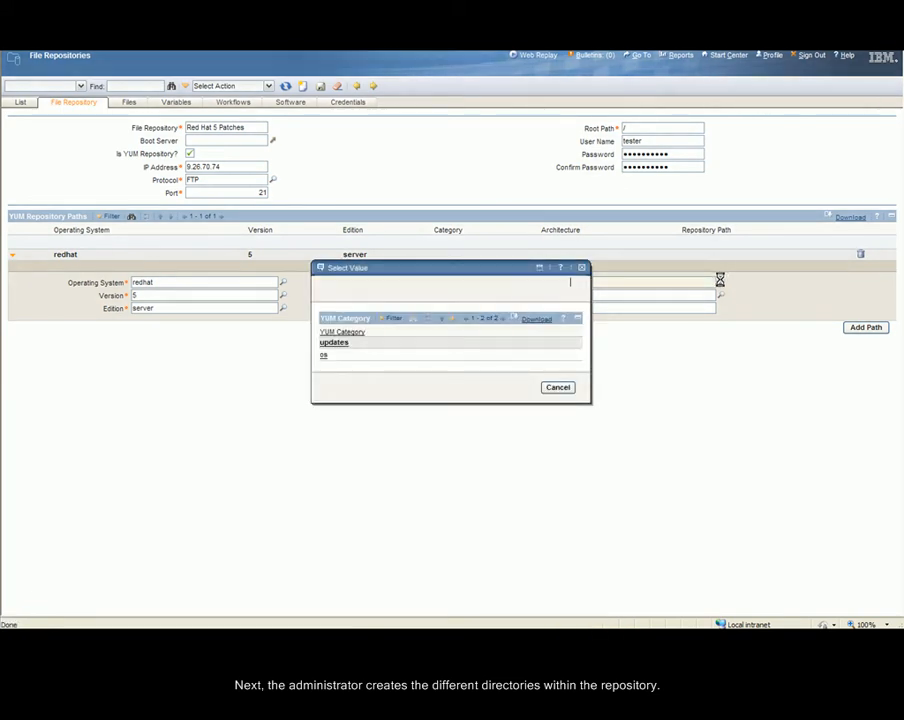
pyautogui.click(338, 343)
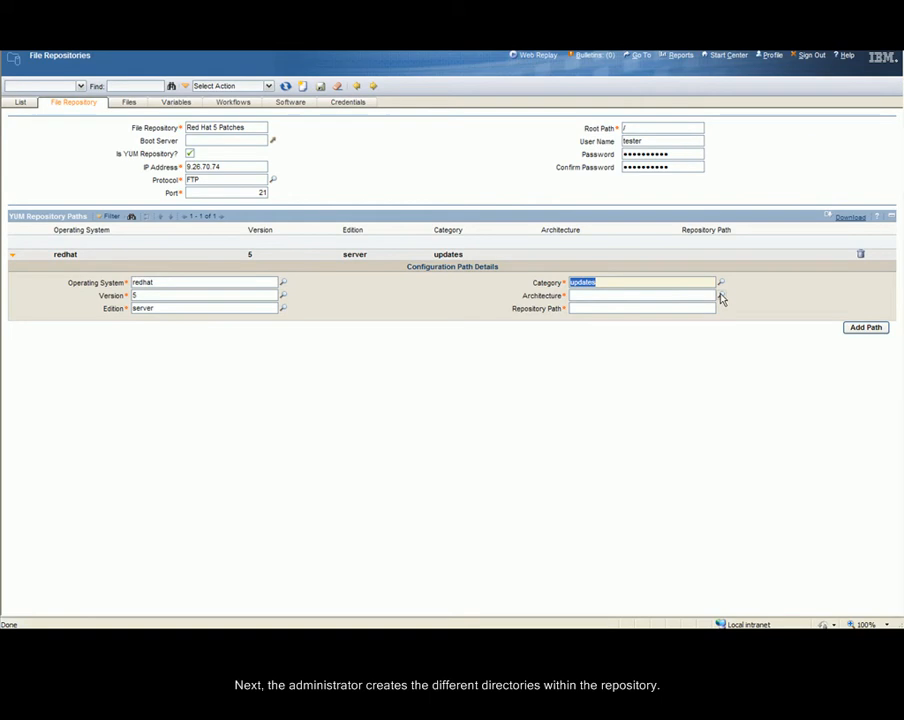
pyautogui.click(720, 295)
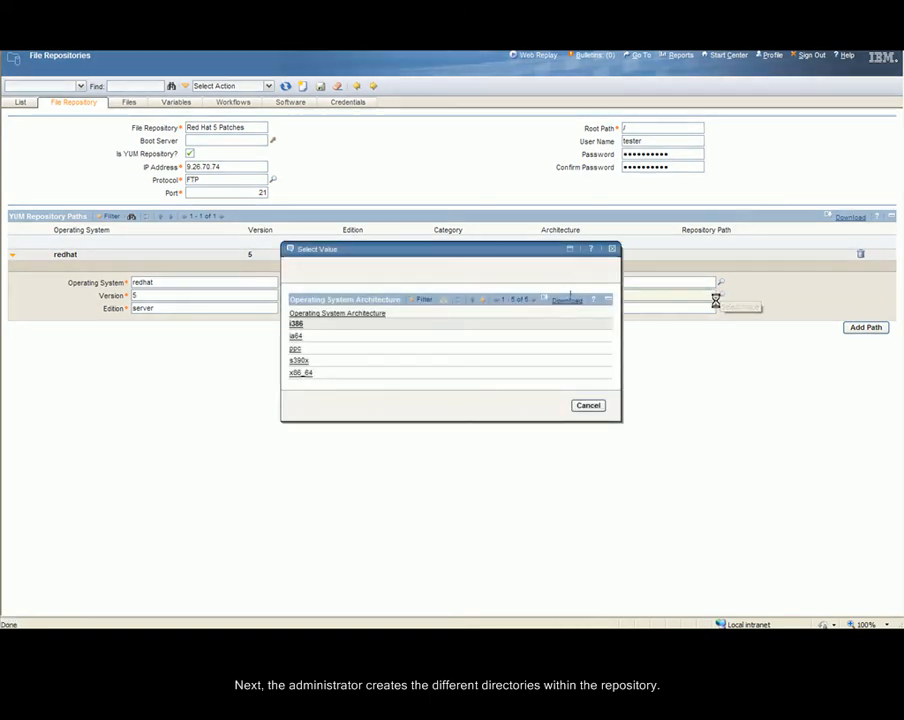
pyautogui.click(298, 326)
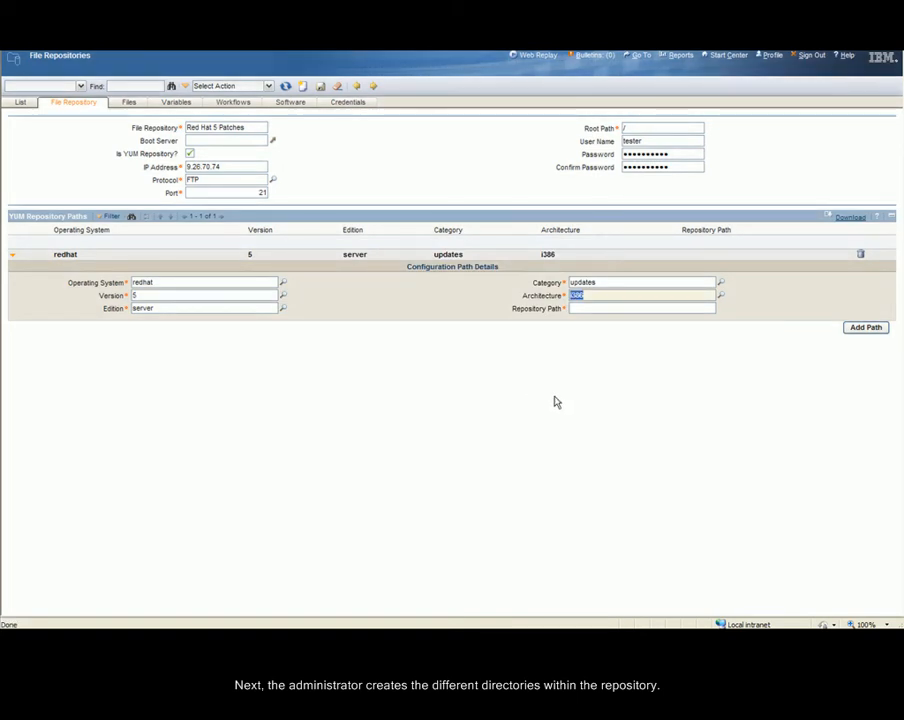
pyautogui.click(621, 308)
pyautogui.write('/redhat/yum/5/server/updates/i386')
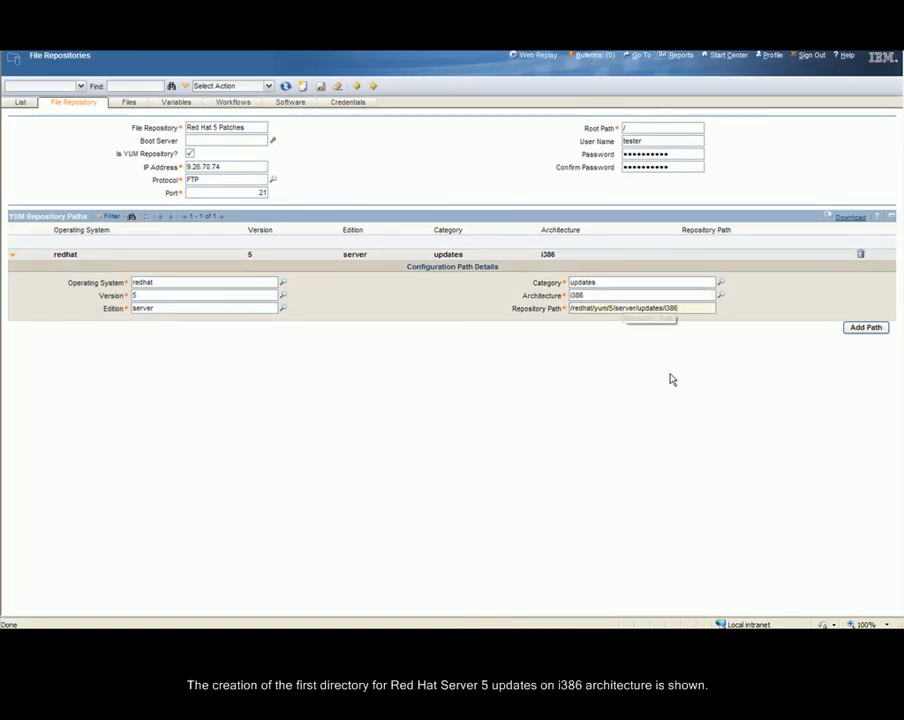
# Add a further YUM repository path and save the Red Hat 5 Patches file repository.
pyautogui.click(873, 334)
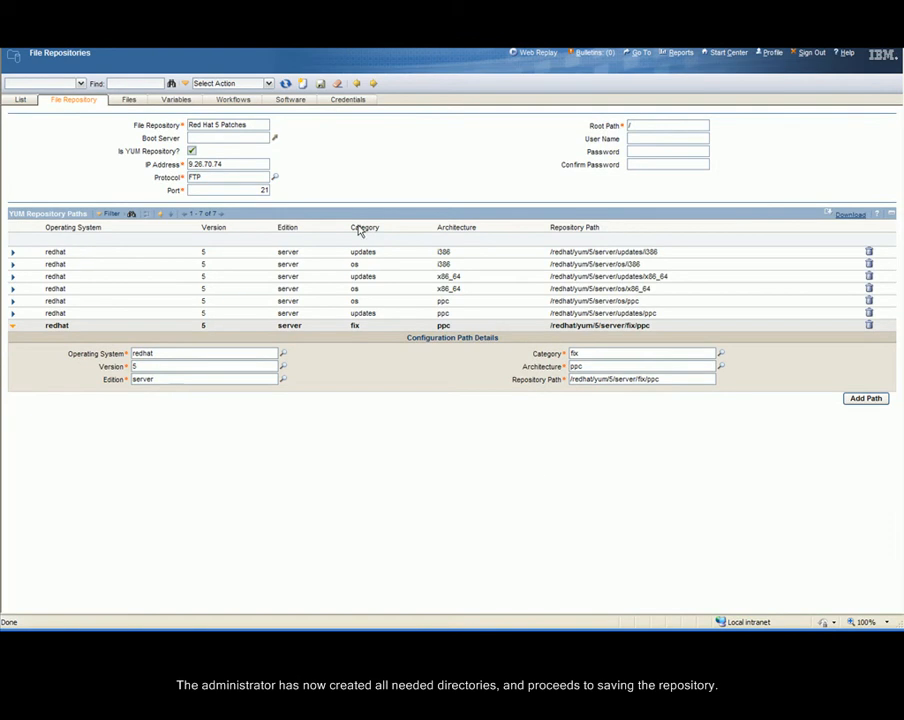
pyautogui.click(320, 86)
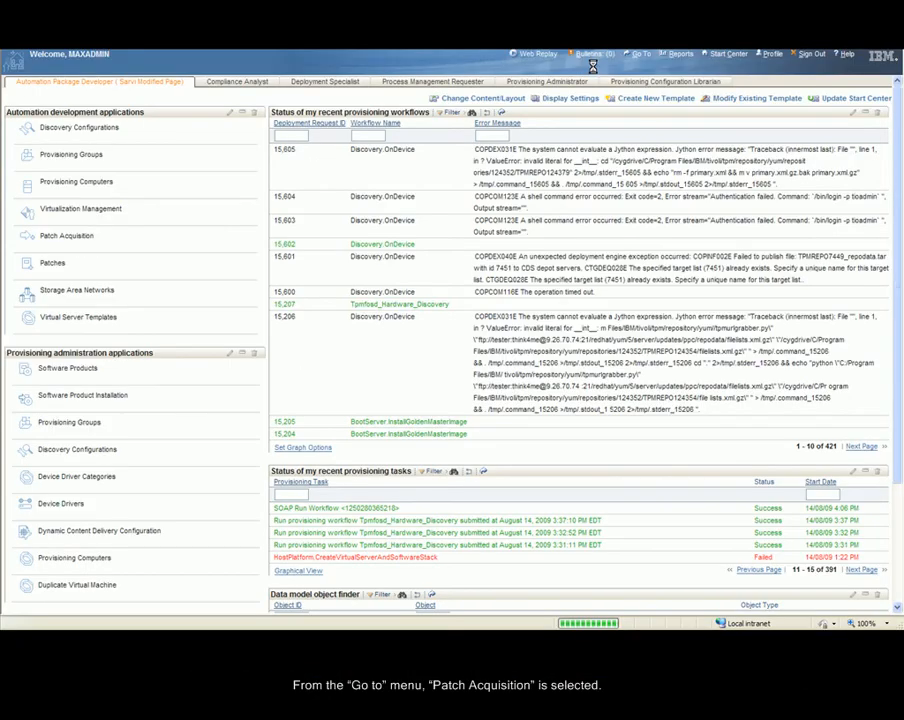
# Open the Patch Acquisition application and set the task's operating system to Linux.
pyautogui.click(638, 53)
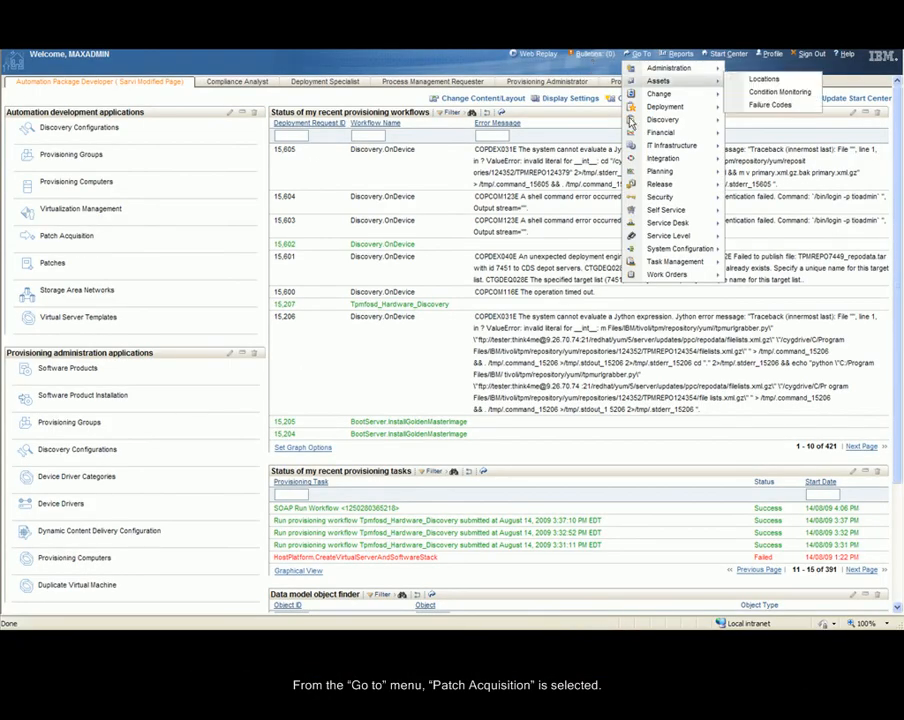
pyautogui.moveTo(631, 150)
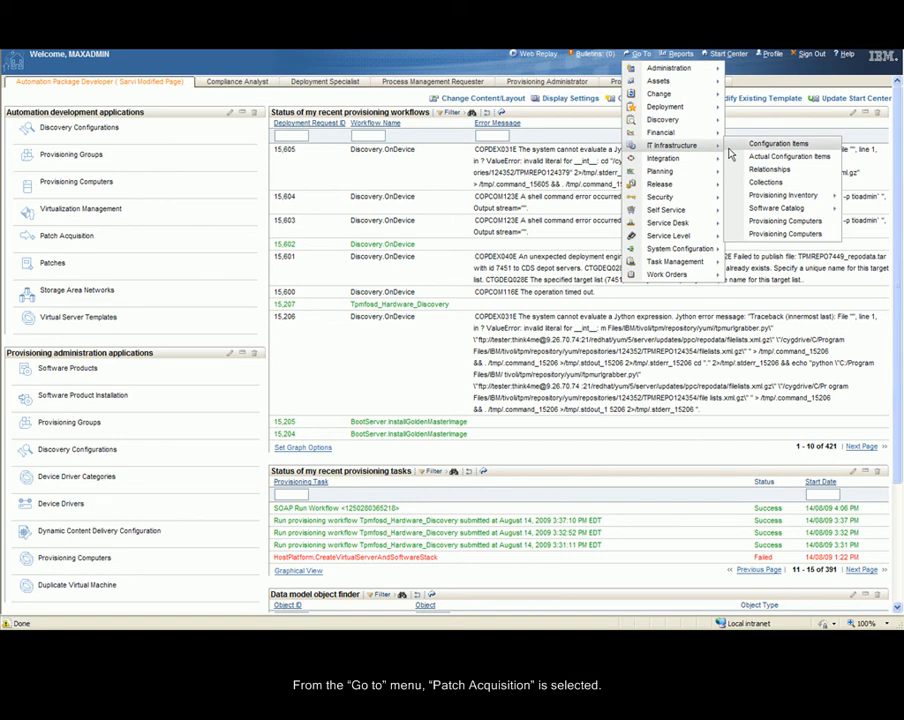
pyautogui.moveTo(761, 210)
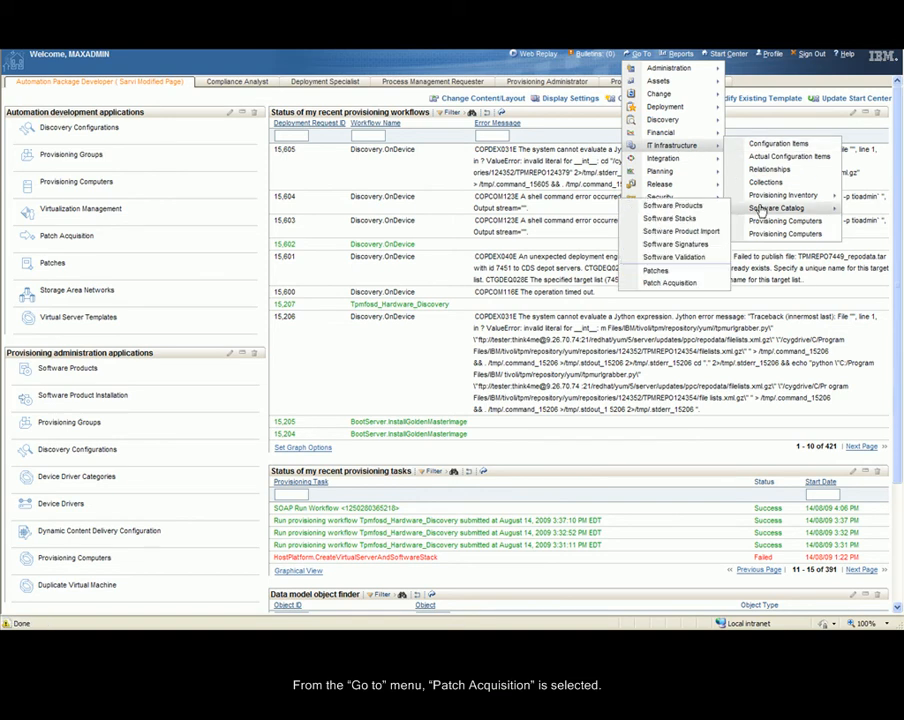
pyautogui.click(704, 284)
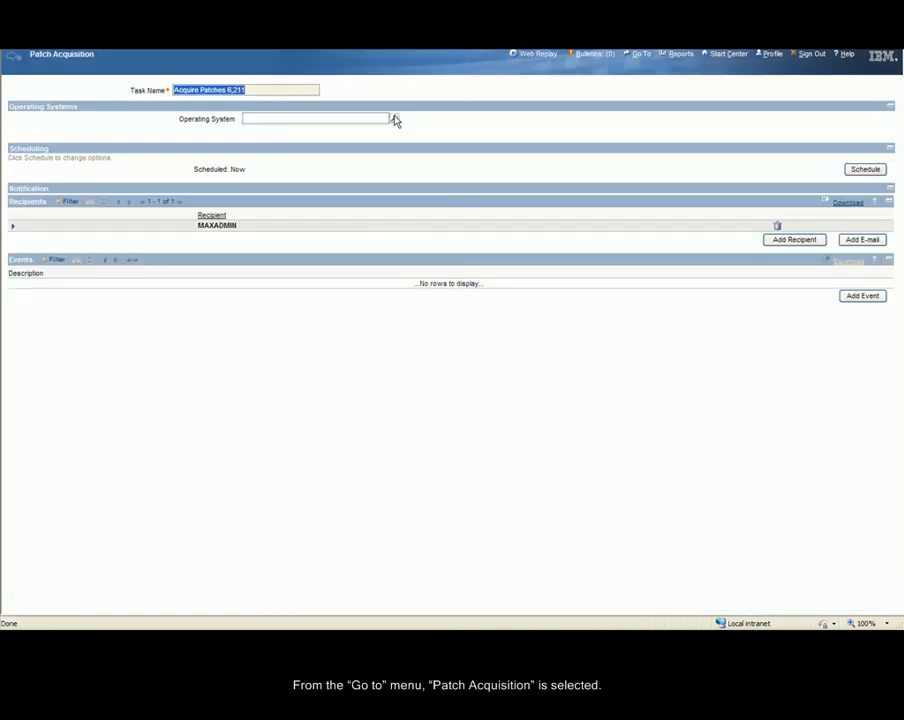
pyautogui.click(394, 118)
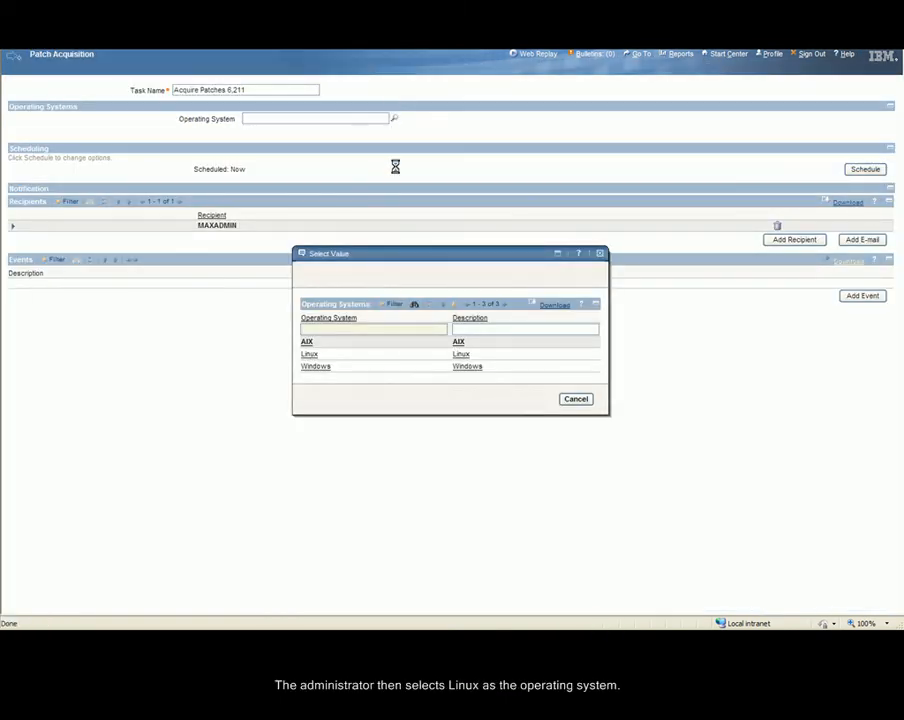
pyautogui.click(313, 355)
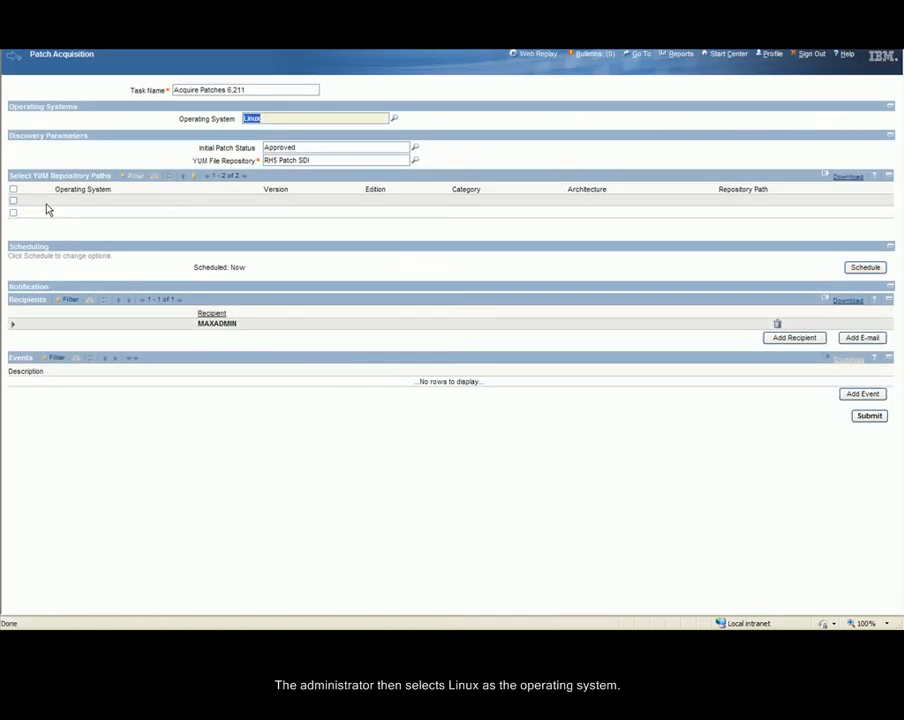
# Choose Red Hat 5 Patches as the YUM file repository and submit the acquisition task with all its repository paths included.
pyautogui.click(414, 159)
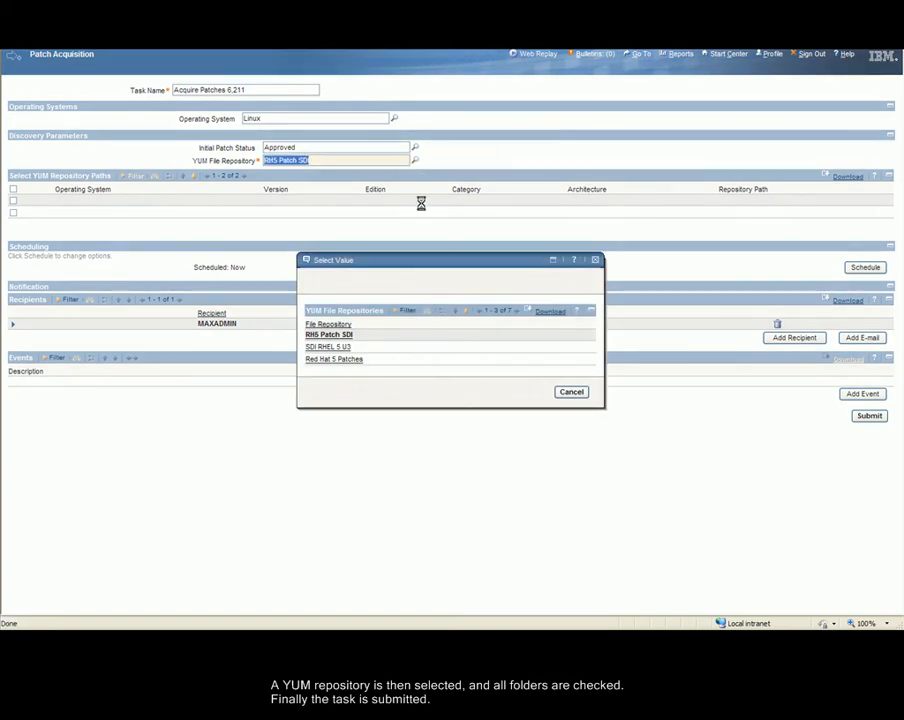
pyautogui.click(357, 363)
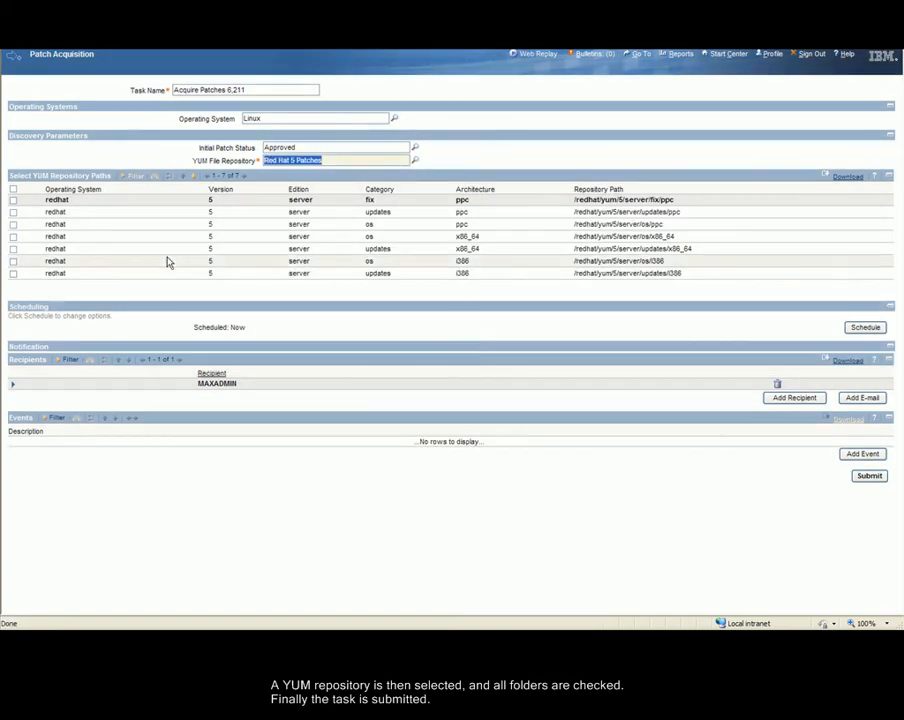
pyautogui.click(13, 189)
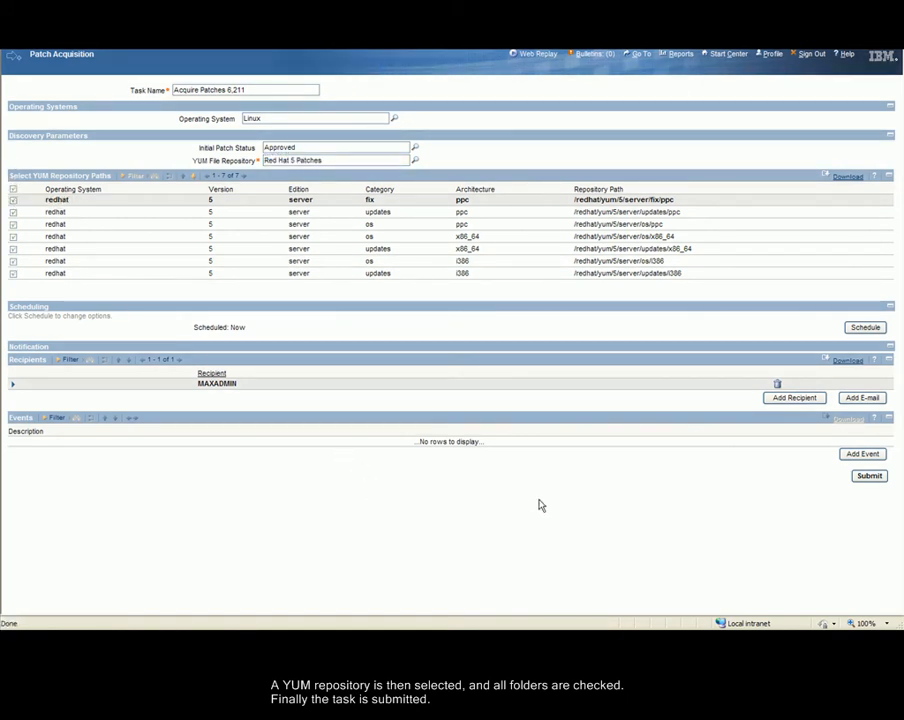
pyautogui.click(858, 479)
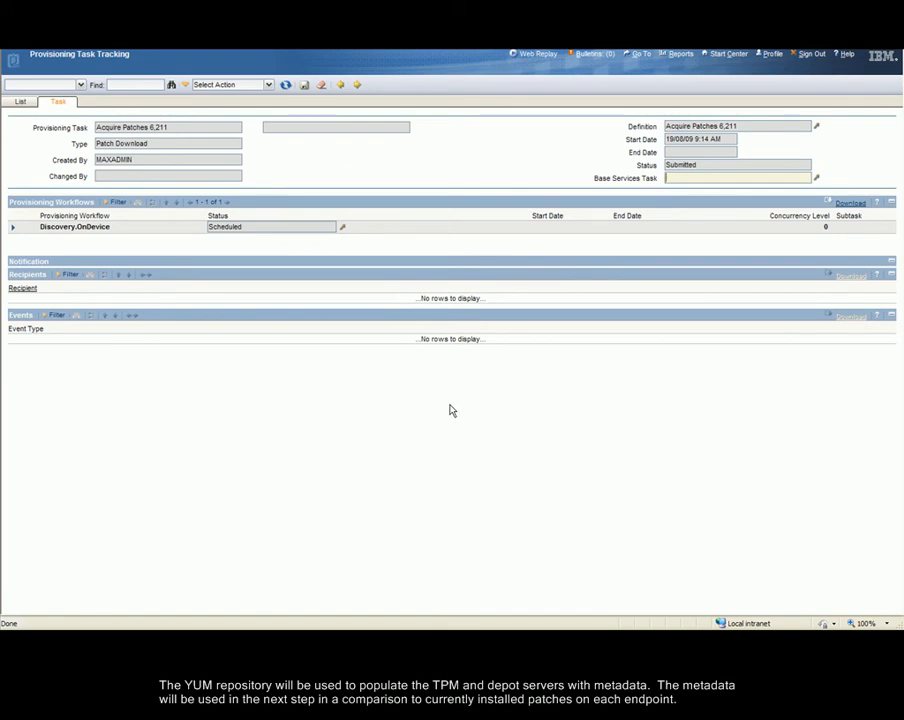
# Refresh the patch acquisition task to check its status and the progress of its provisioning workflow.
pyautogui.click(285, 85)
pyautogui.click(285, 85)
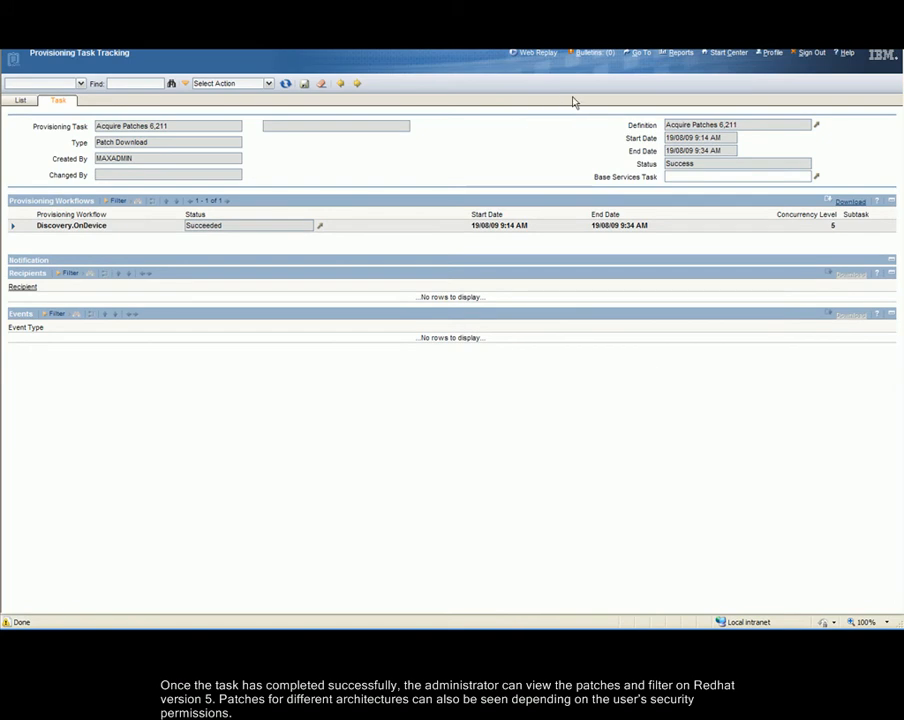
# Open the Patches application and filter the software patches list by vendor for Red Hat.
pyautogui.click(636, 54)
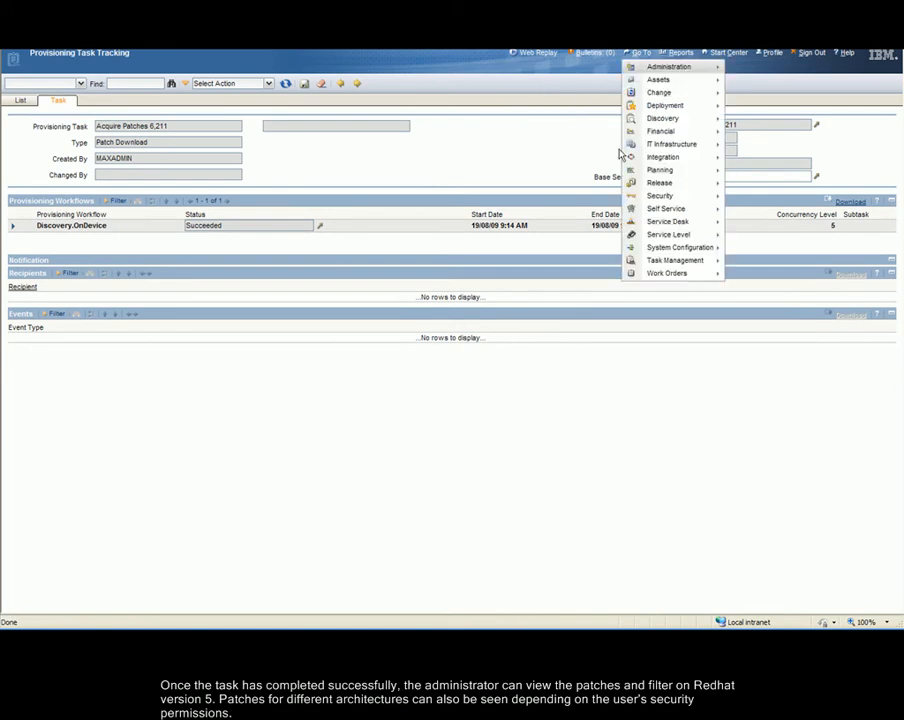
pyautogui.moveTo(645, 145)
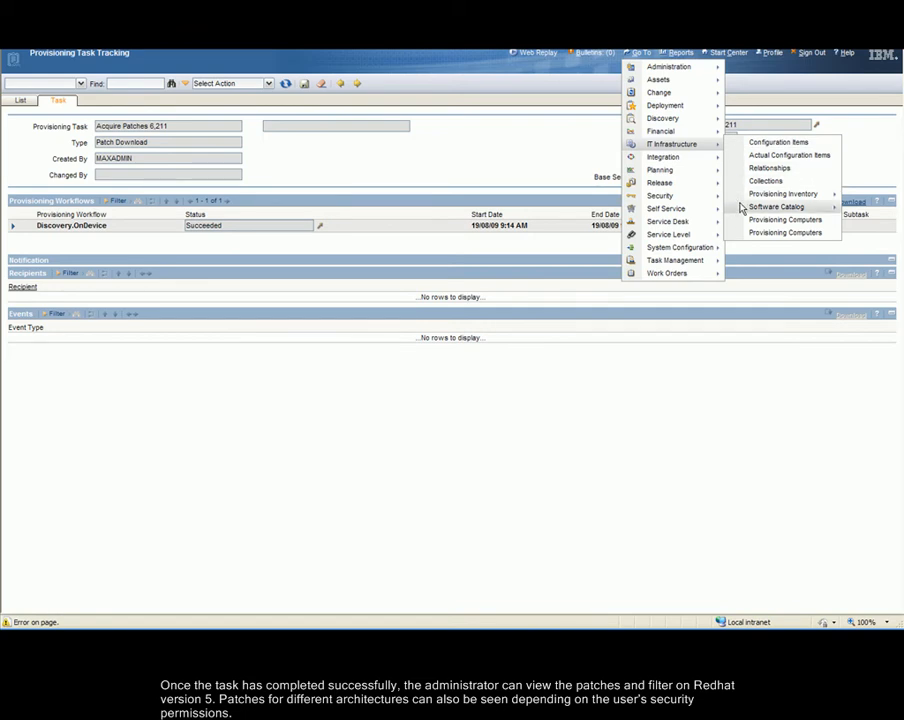
pyautogui.moveTo(745, 207)
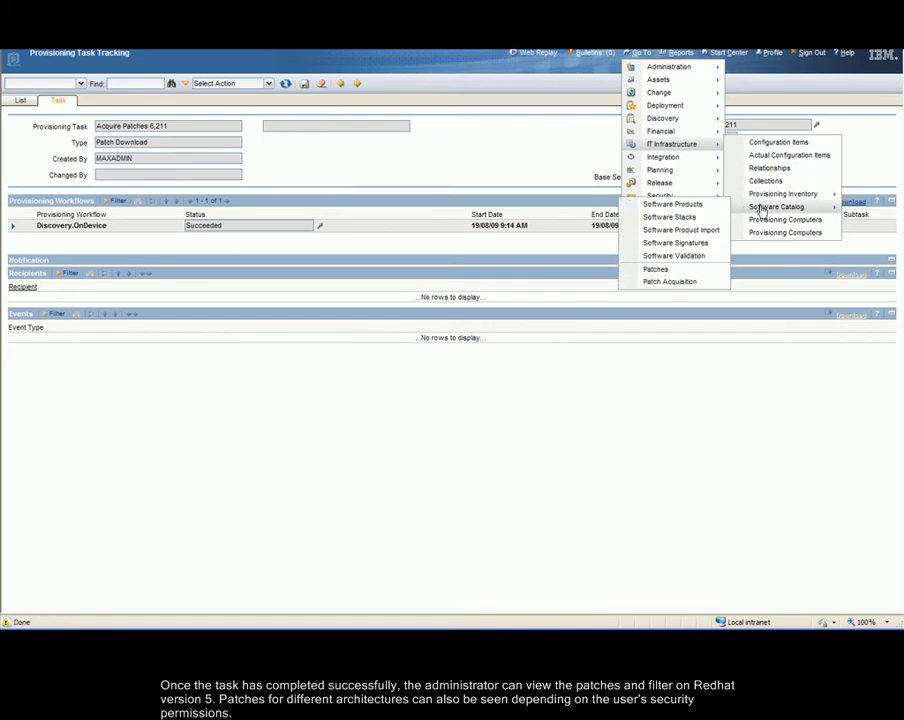
pyautogui.click(703, 269)
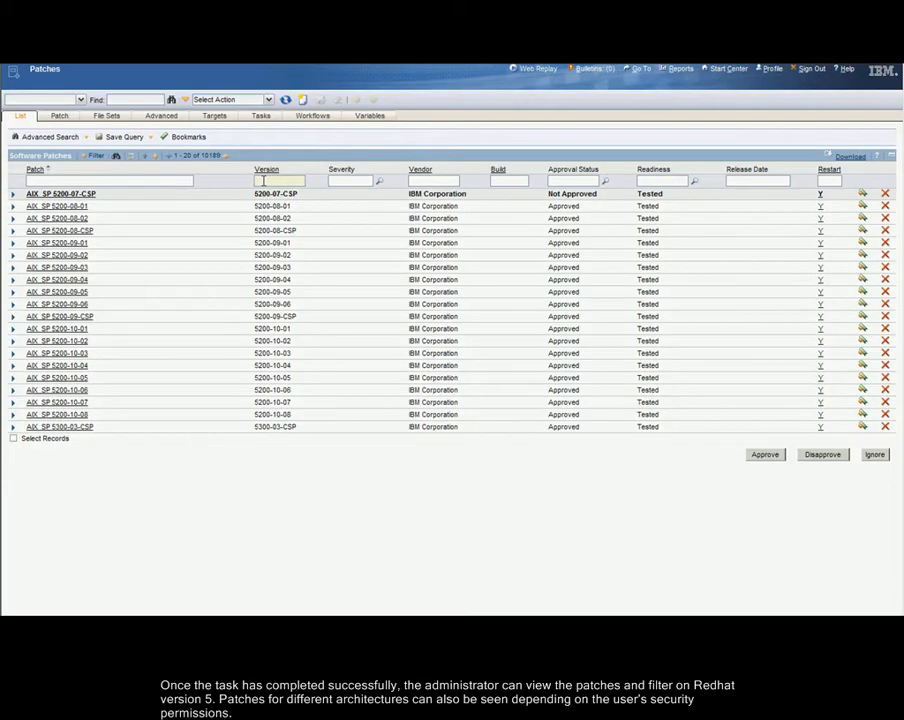
pyautogui.click(431, 181)
pyautogui.write('R')
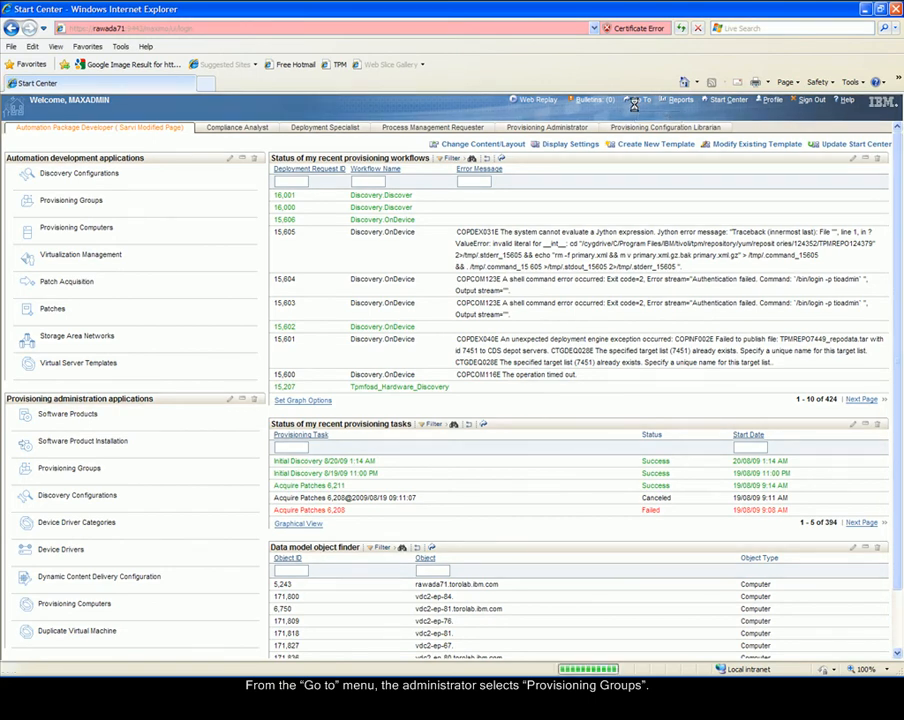
# Open the Provisioning Groups application, filter the groups by redhat5 and open the Redhat5 computer group.
pyautogui.moveTo(681, 152)
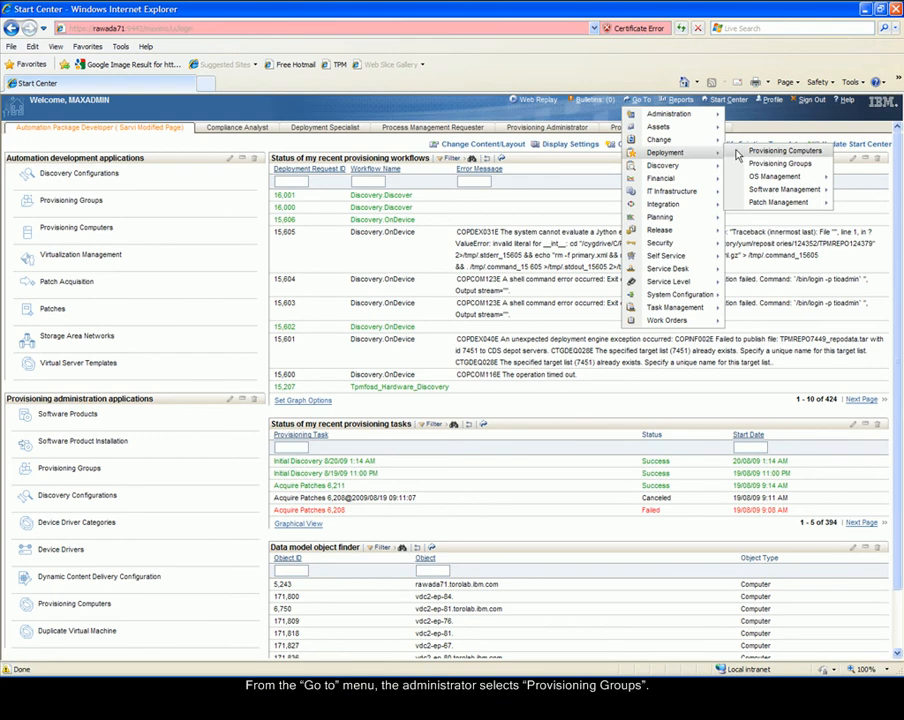
pyautogui.click(778, 164)
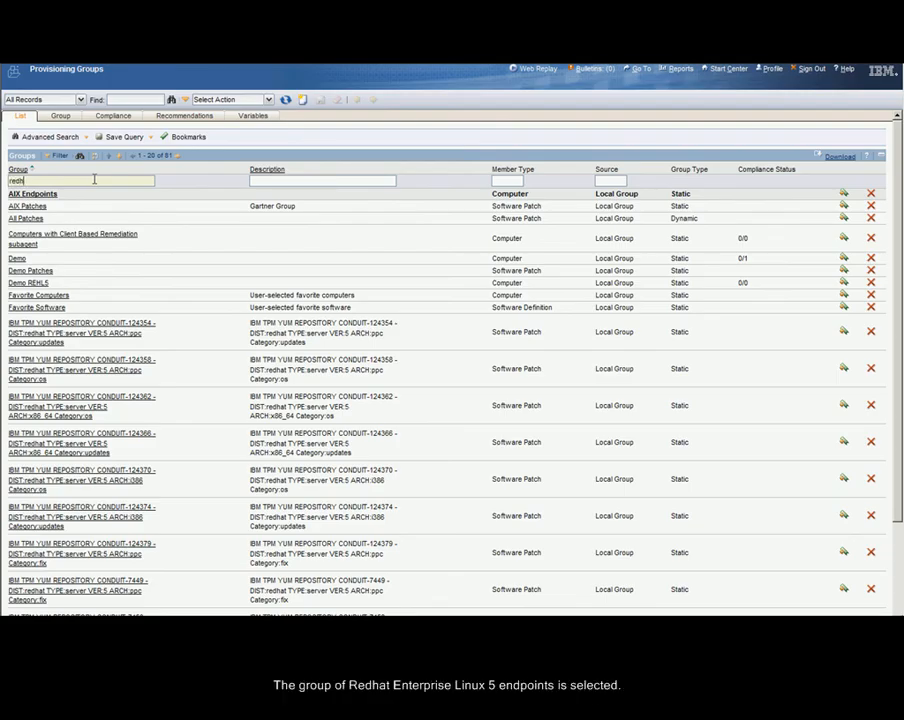
pyautogui.press('Return')
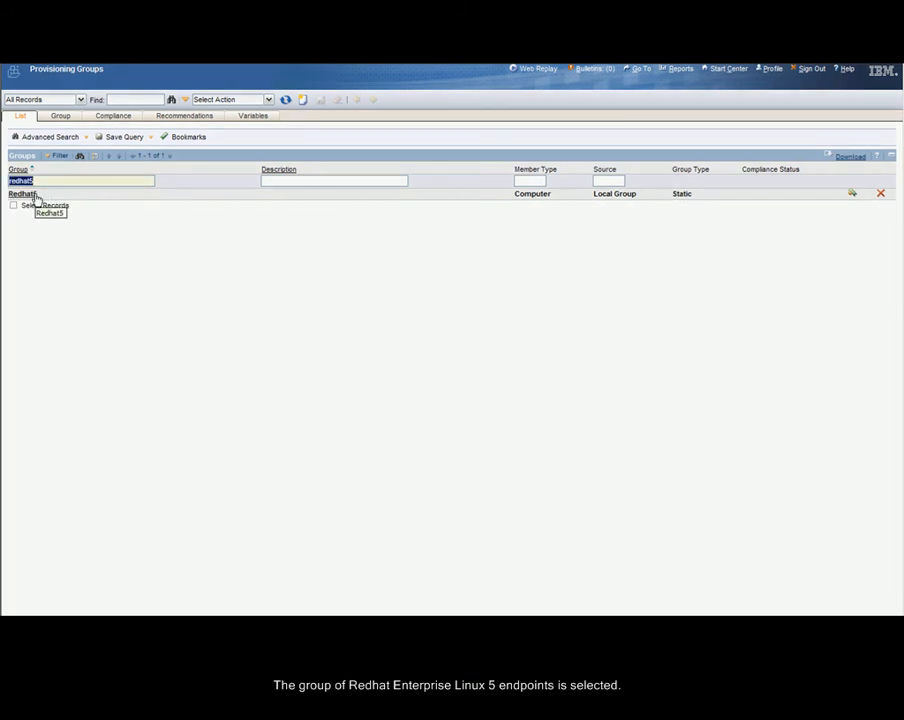
pyautogui.click(34, 196)
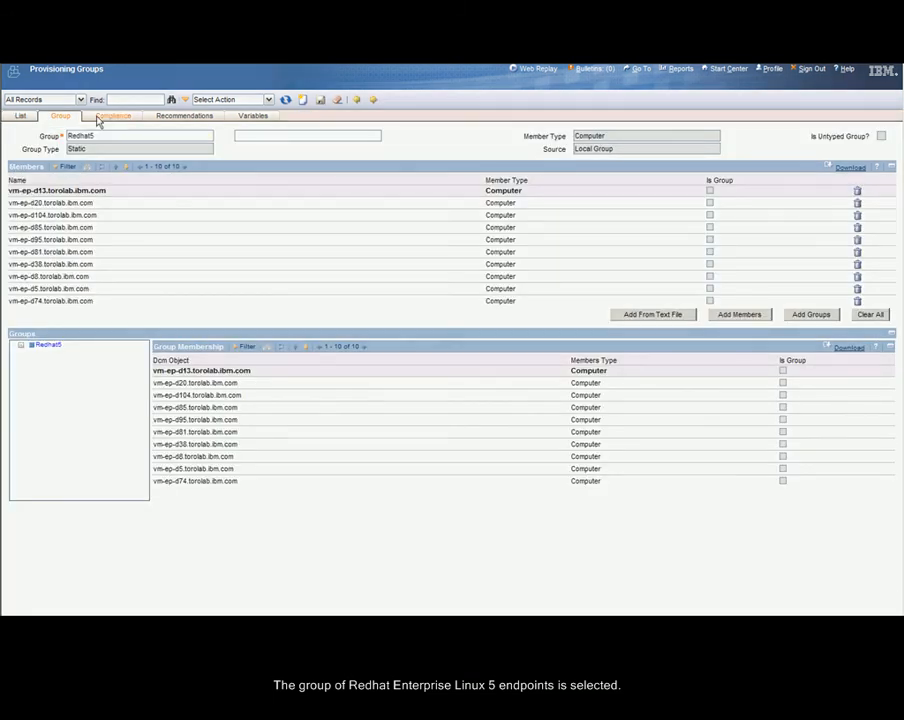
# Add an operating system patch compliance check to the Redhat5 group using the All Patches approval group.
pyautogui.click(112, 115)
pyautogui.click(783, 273)
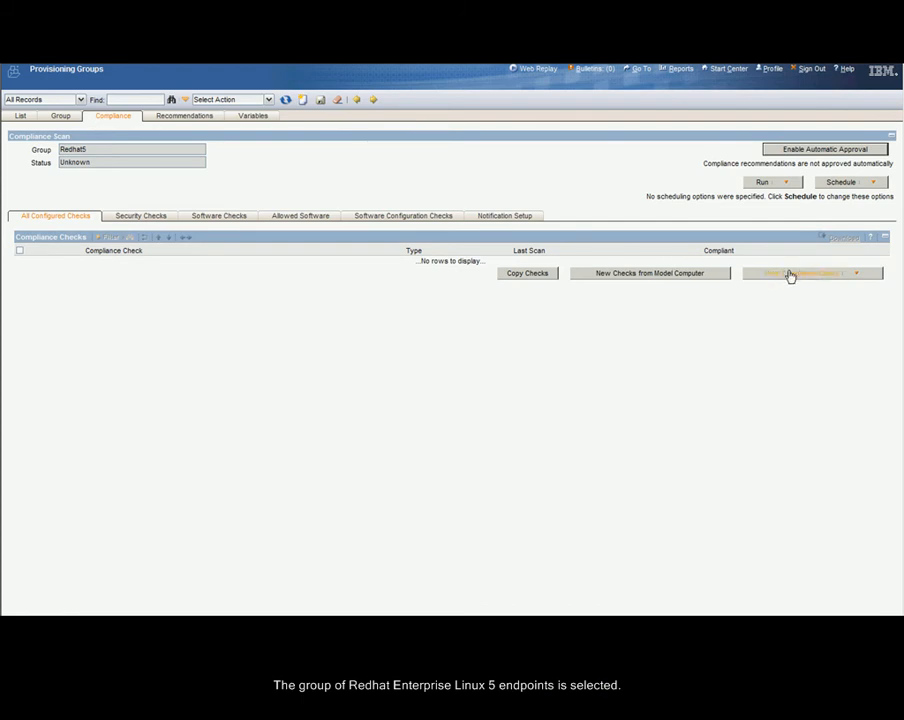
pyautogui.click(787, 277)
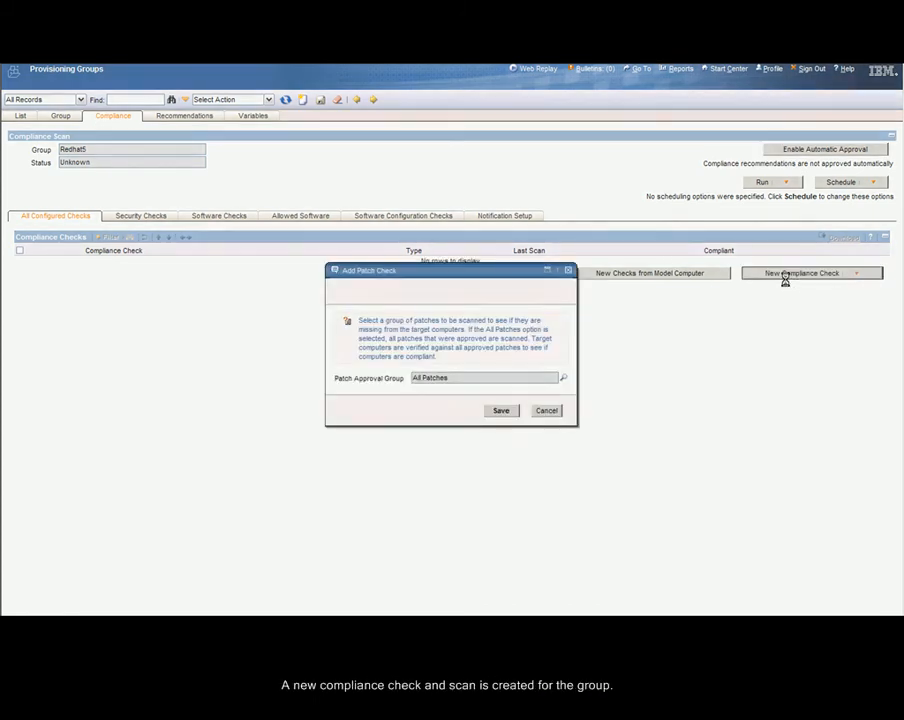
pyautogui.click(500, 411)
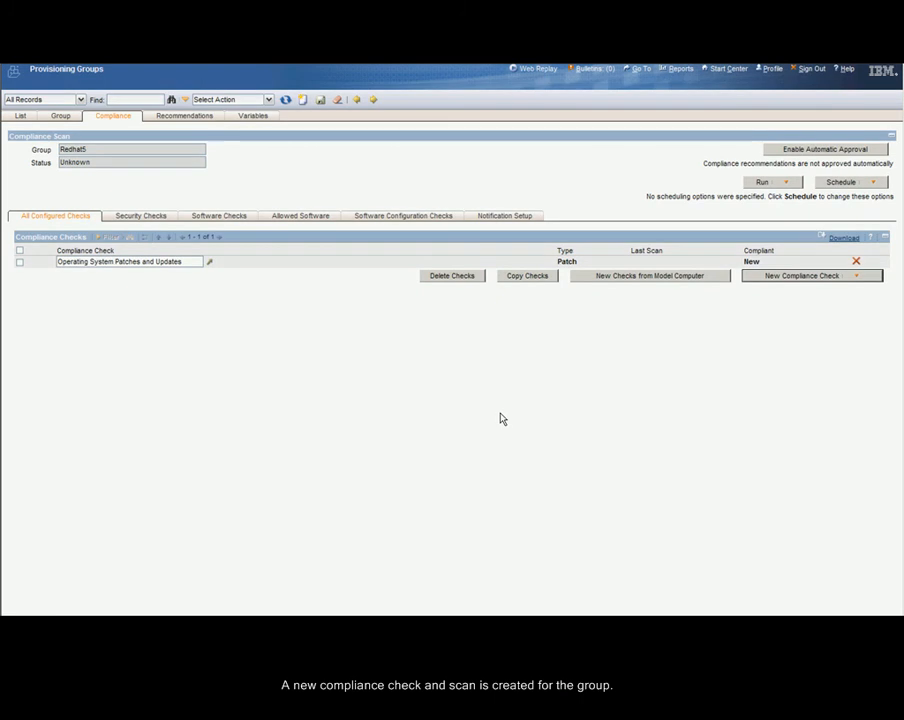
# Run a compliance scan and check on the Redhat5 group and expand the workflow details in its tracking task.
pyautogui.click(769, 182)
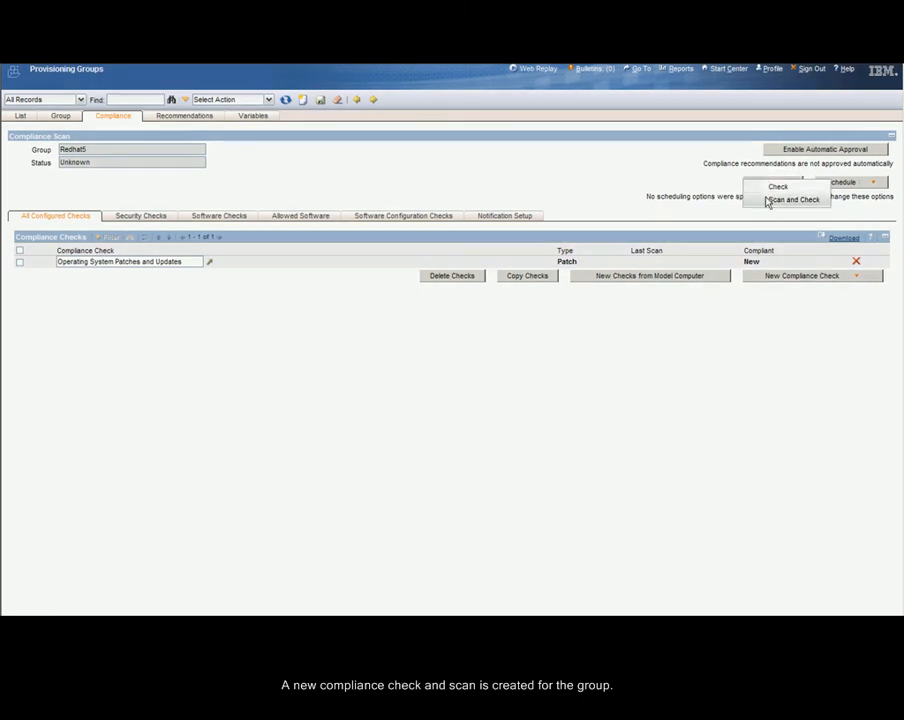
pyautogui.click(769, 199)
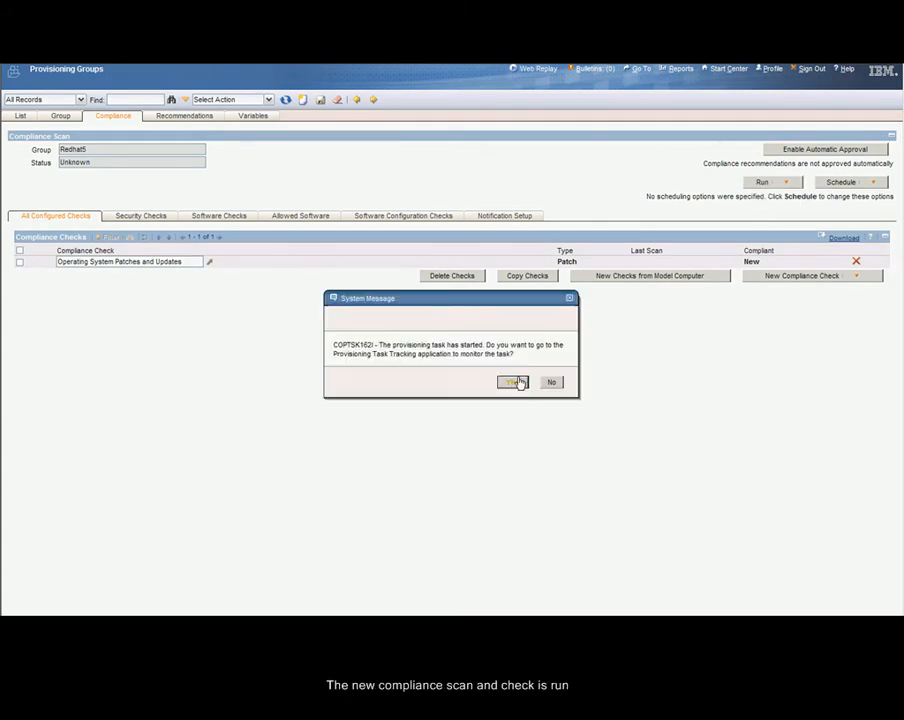
pyautogui.click(515, 381)
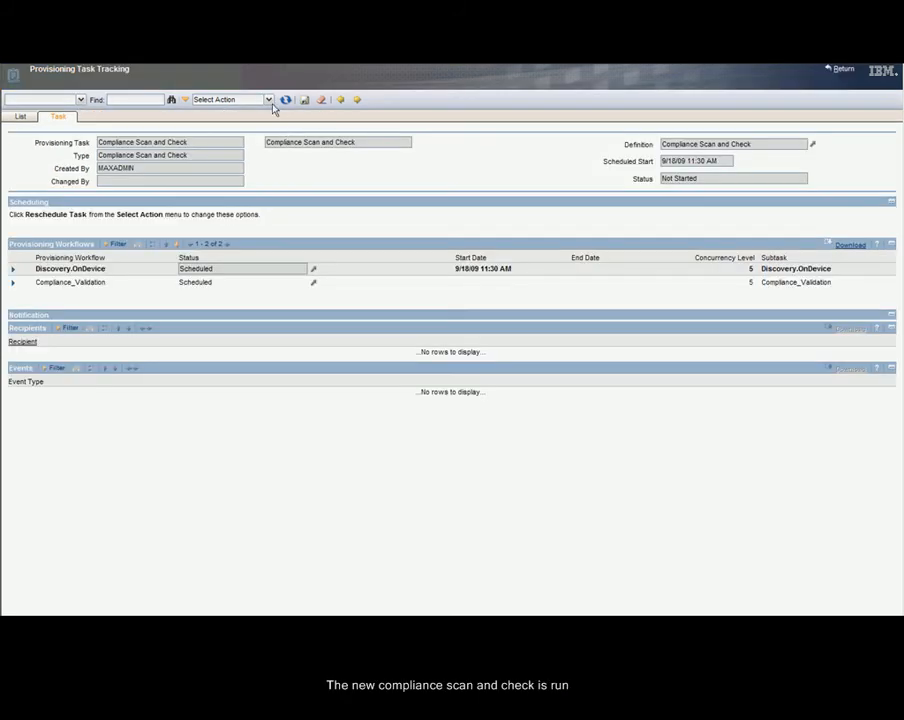
pyautogui.click(14, 231)
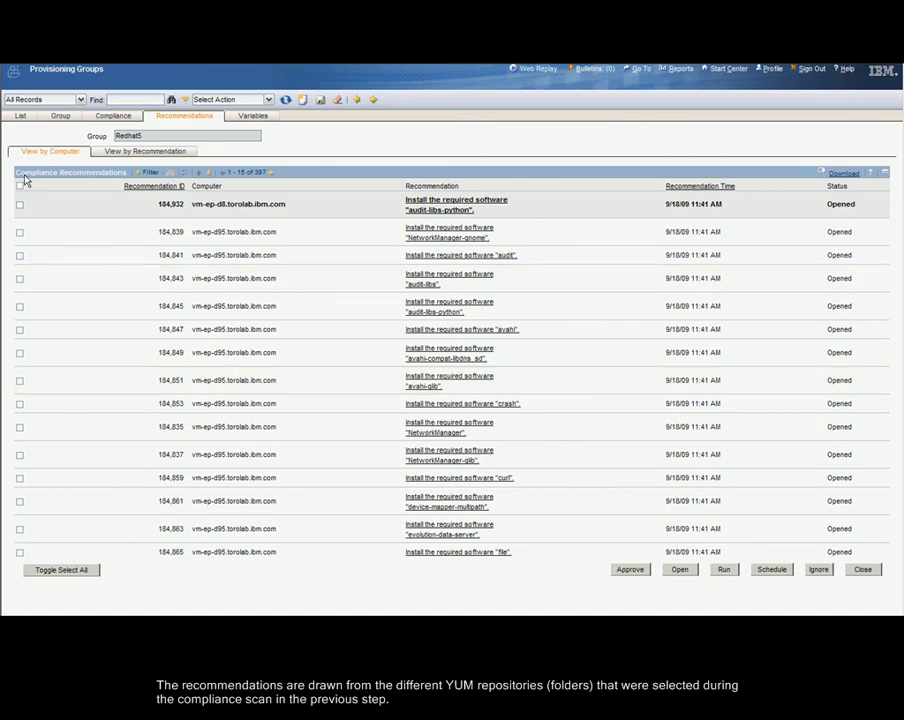
# Approve all compliance recommendations for the Redhat5 group and submit their patch installation task, expanding its SoftwareModule.Install workflow details.
pyautogui.click(33, 570)
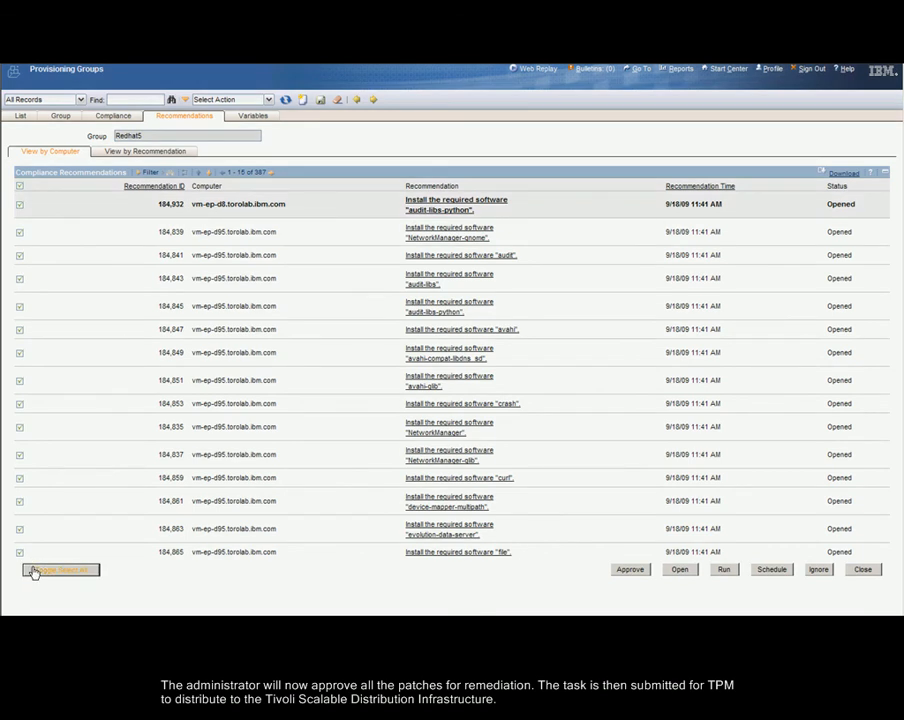
pyautogui.click(637, 571)
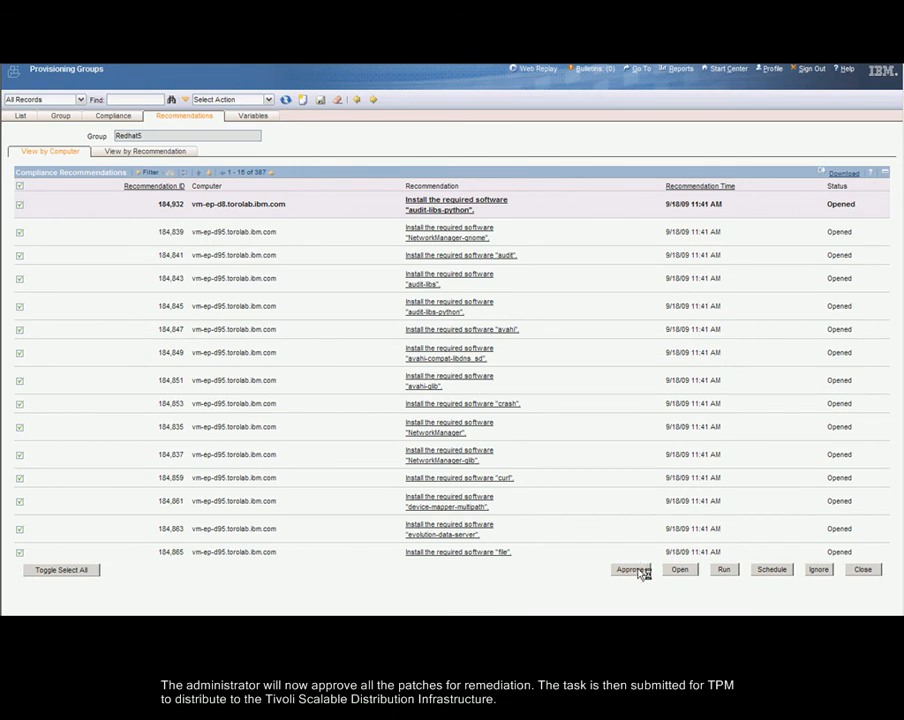
pyautogui.click(756, 568)
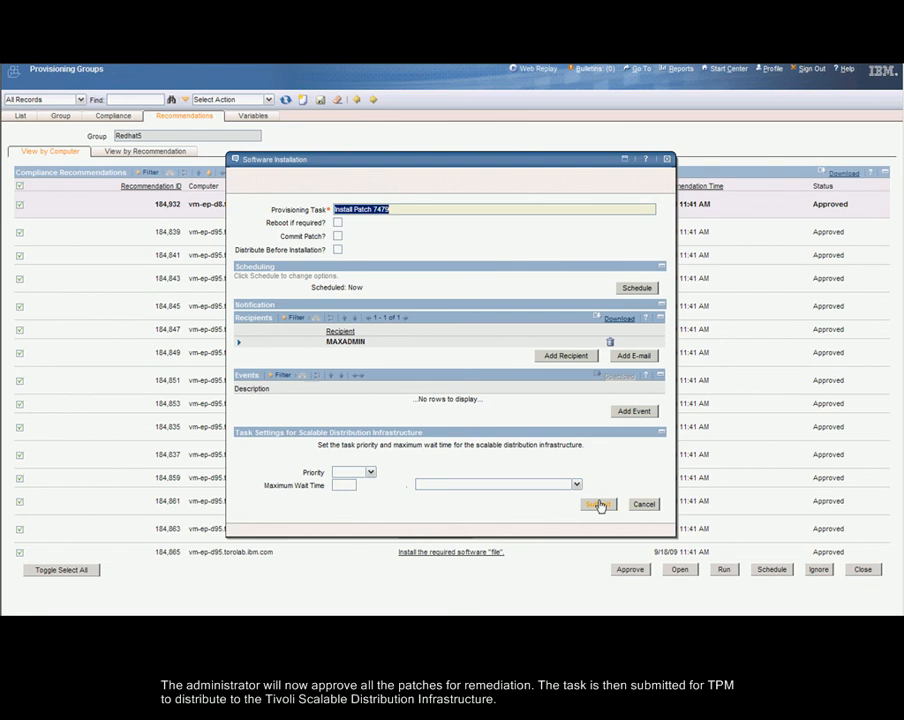
pyautogui.click(598, 505)
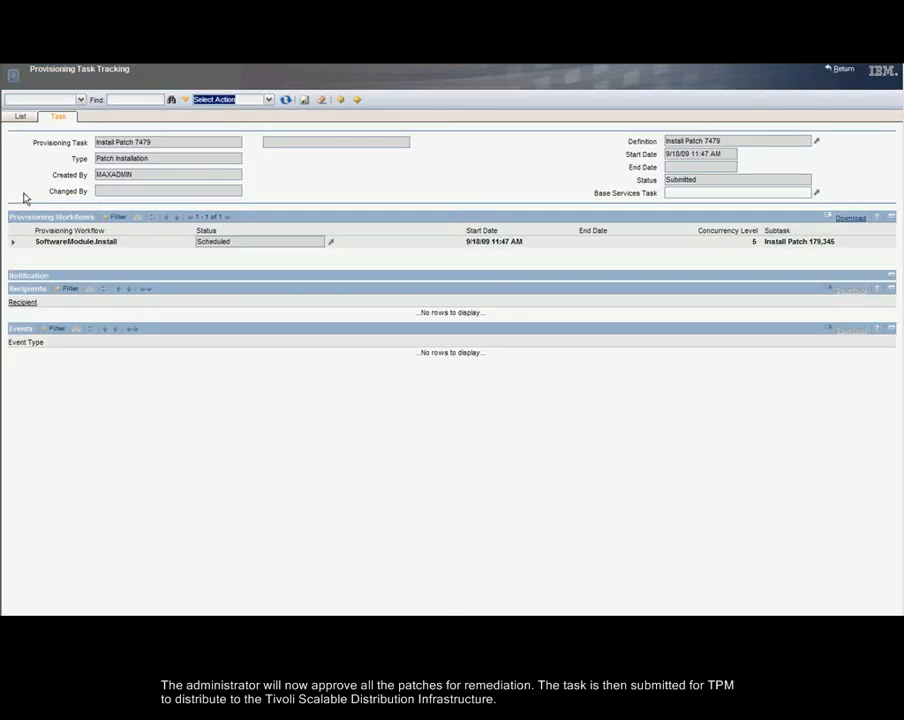
pyautogui.click(13, 245)
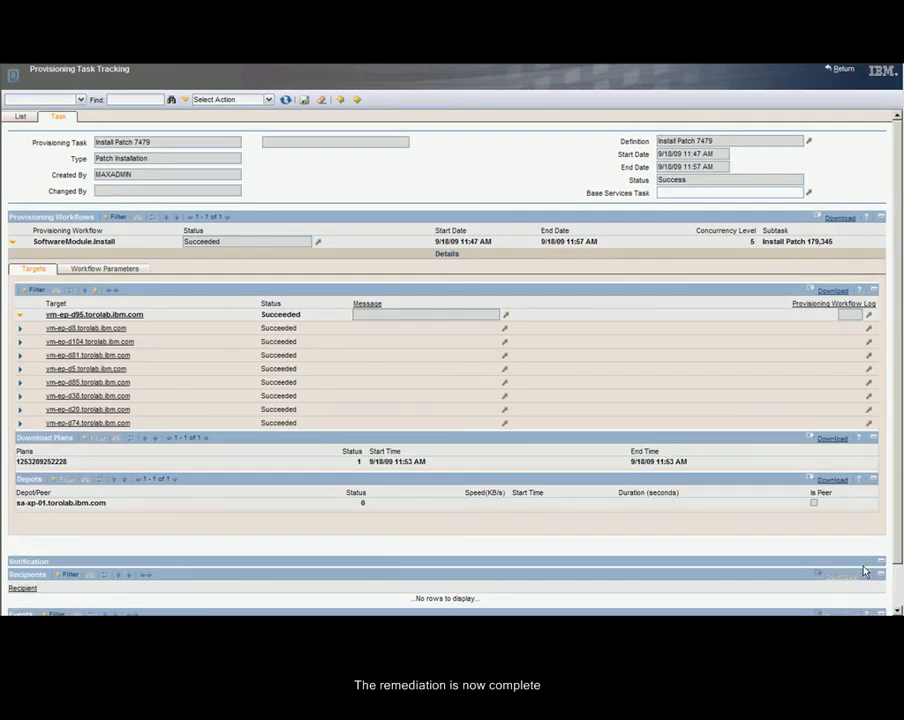
# Return to the Redhat5 group's compliance settings and run a compliance check without a scan, opening its task tracking.
pyautogui.click(842, 70)
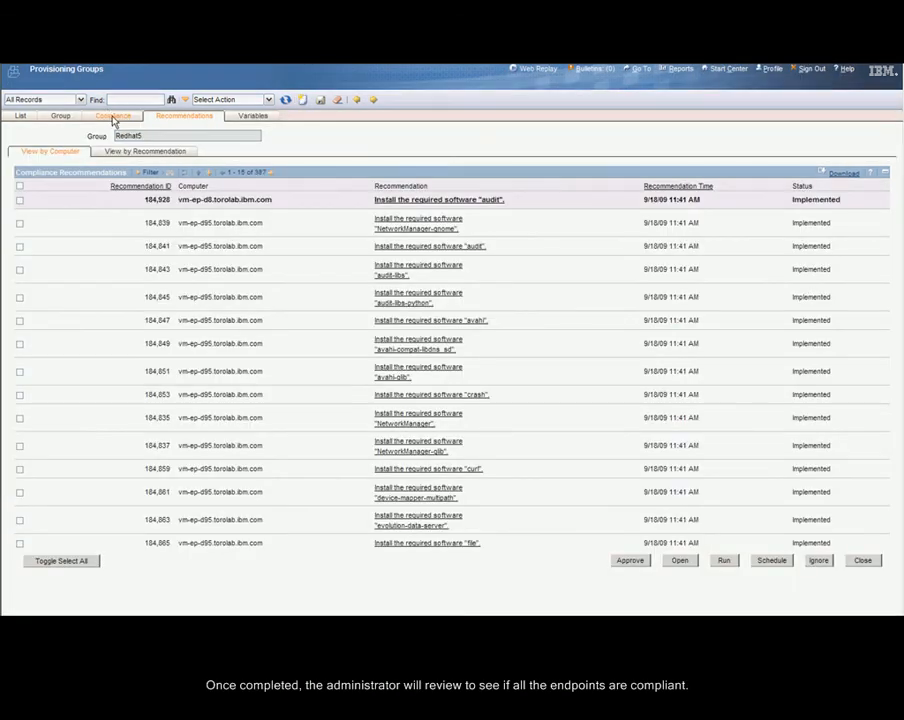
pyautogui.click(113, 117)
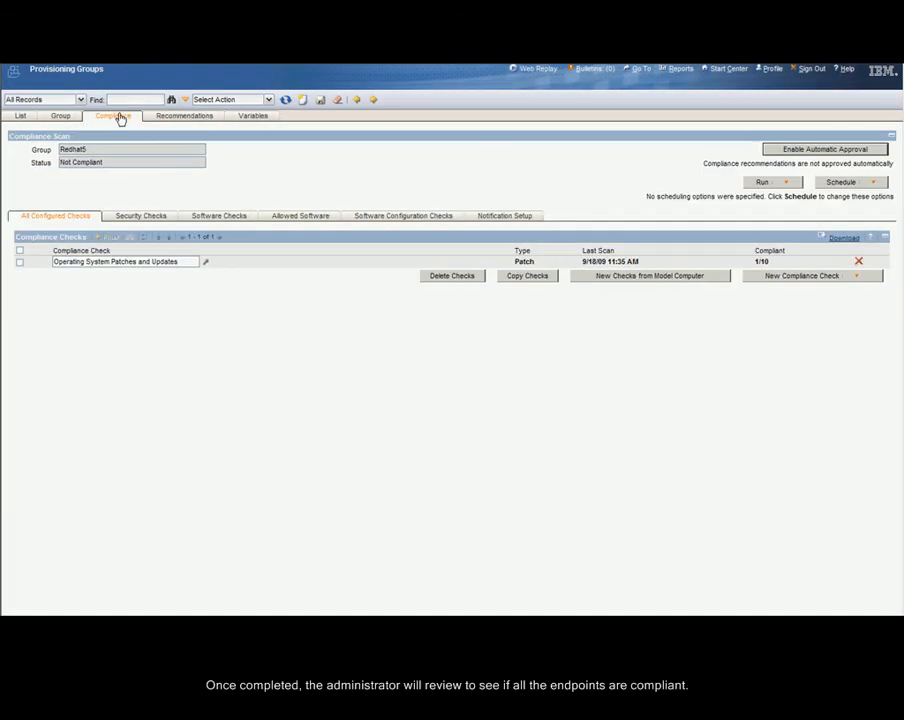
pyautogui.click(785, 184)
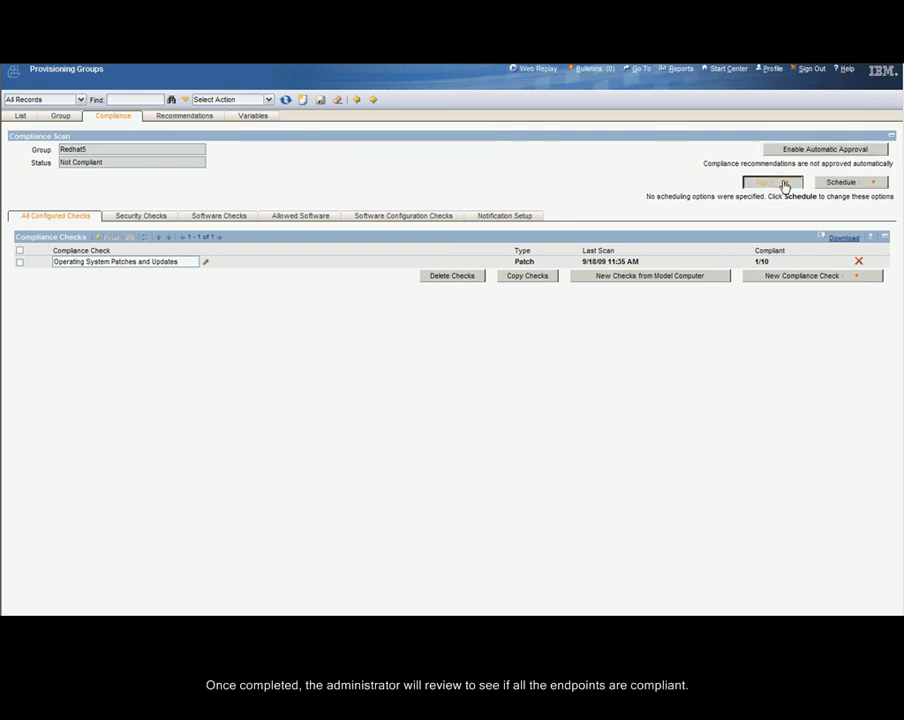
pyautogui.click(785, 186)
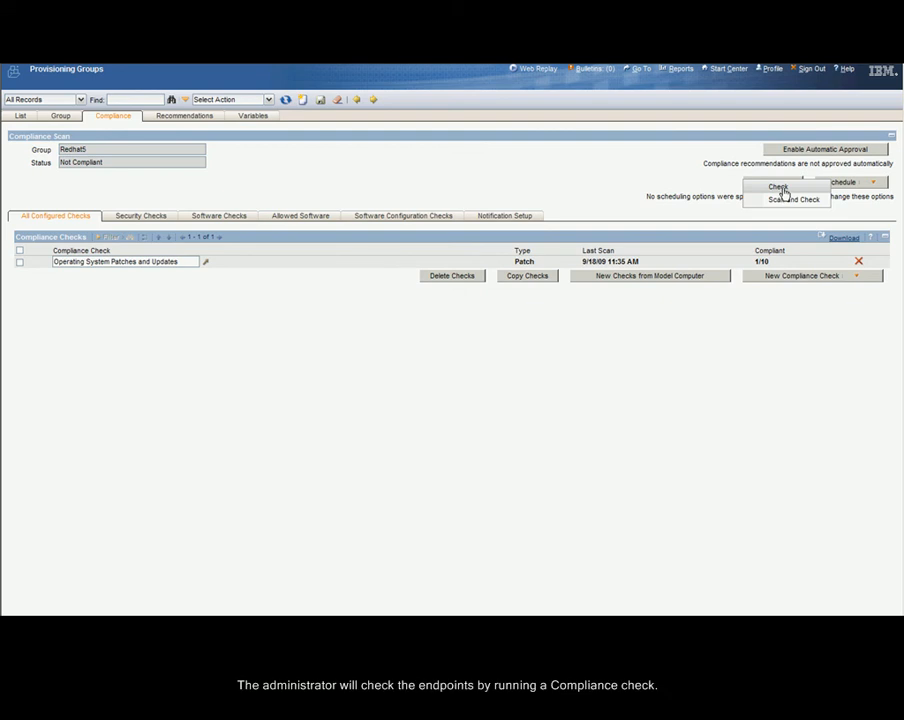
pyautogui.click(778, 188)
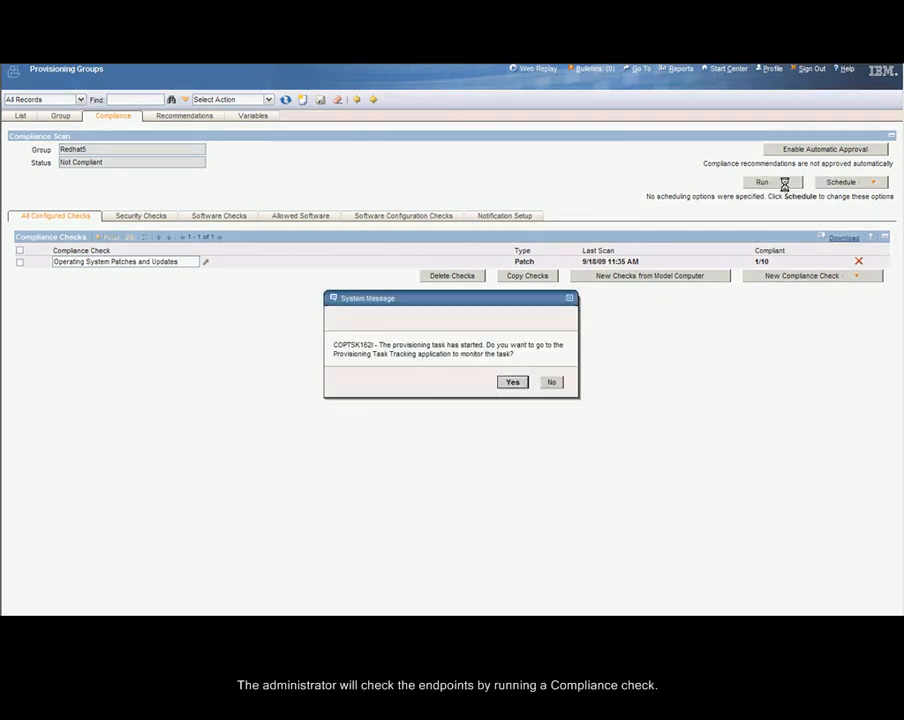
pyautogui.click(510, 383)
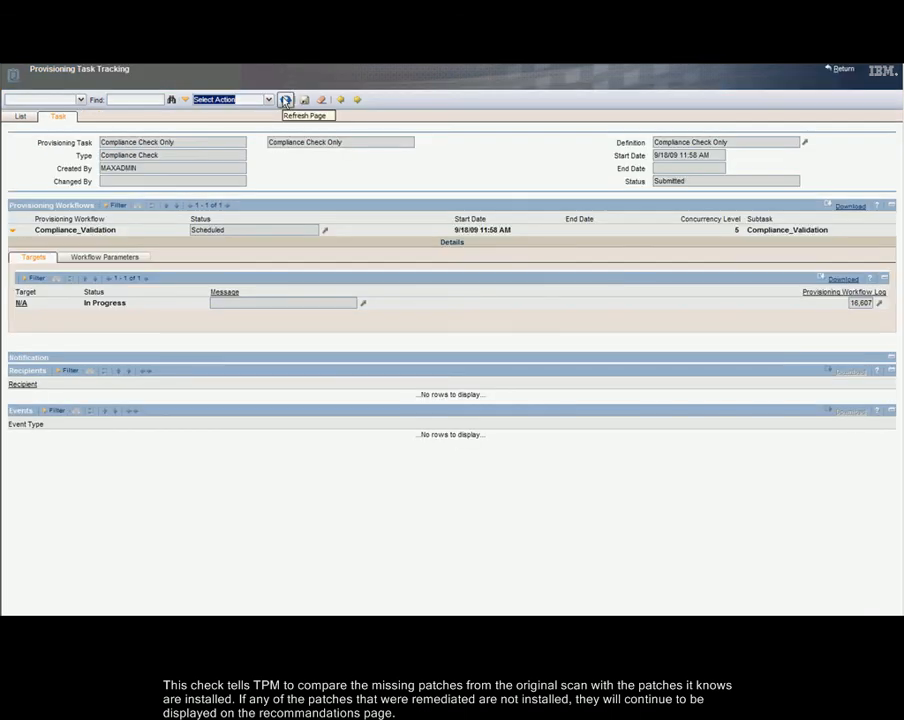
# Refresh the compliance check task to follow its status and review the Redhat5 group's remaining compliance recommendations.
pyautogui.click(285, 101)
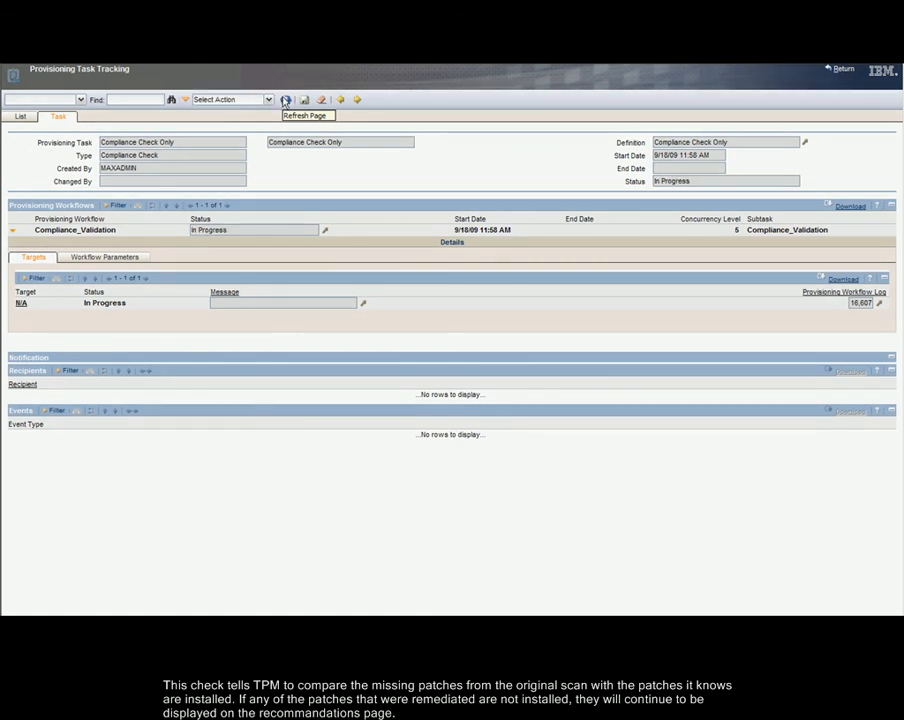
pyautogui.click(285, 101)
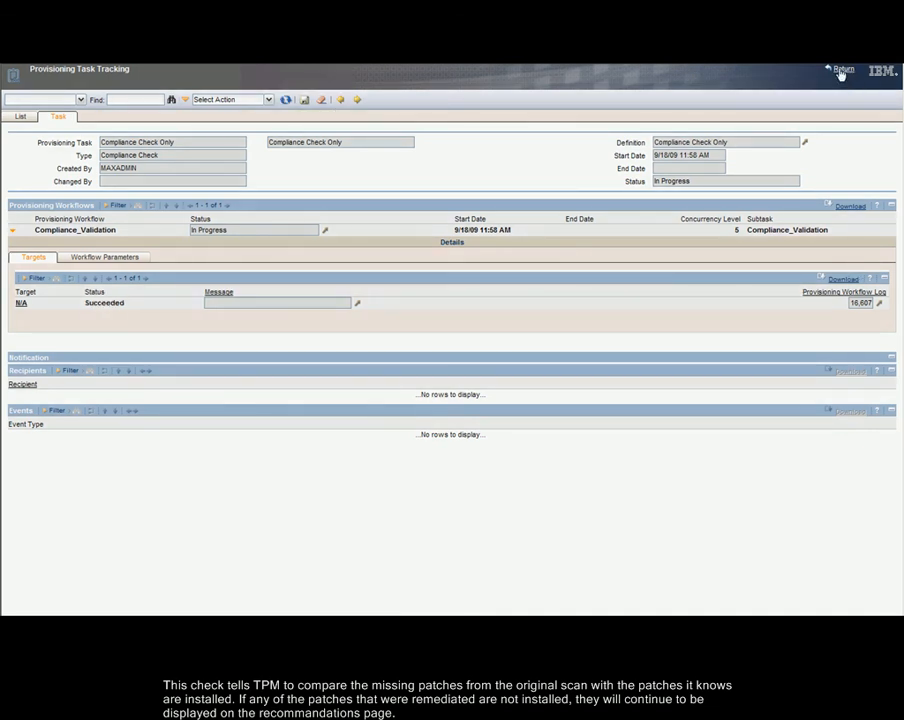
pyautogui.click(183, 116)
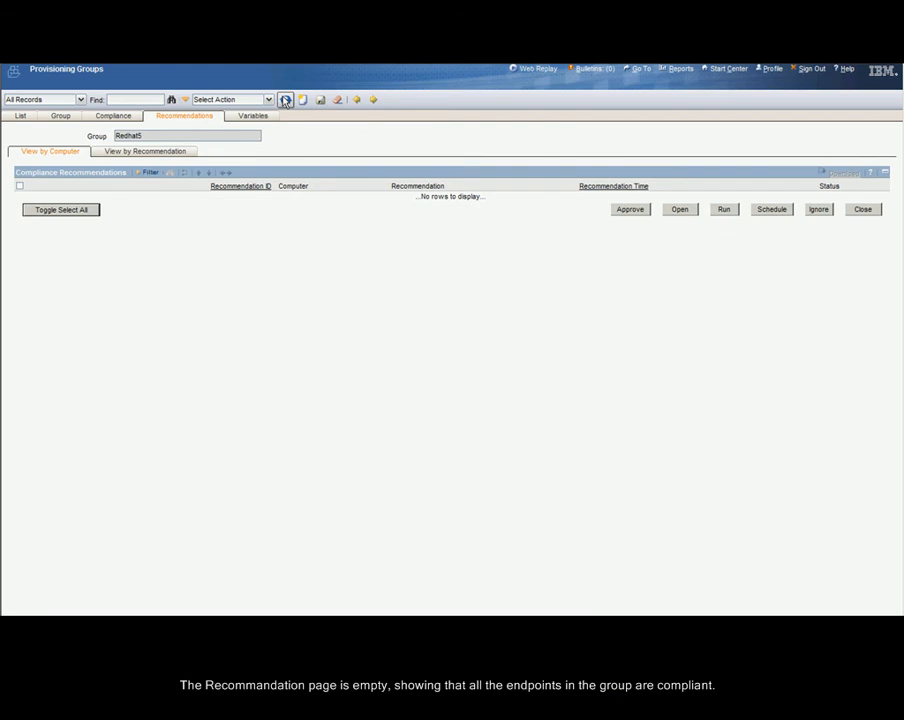